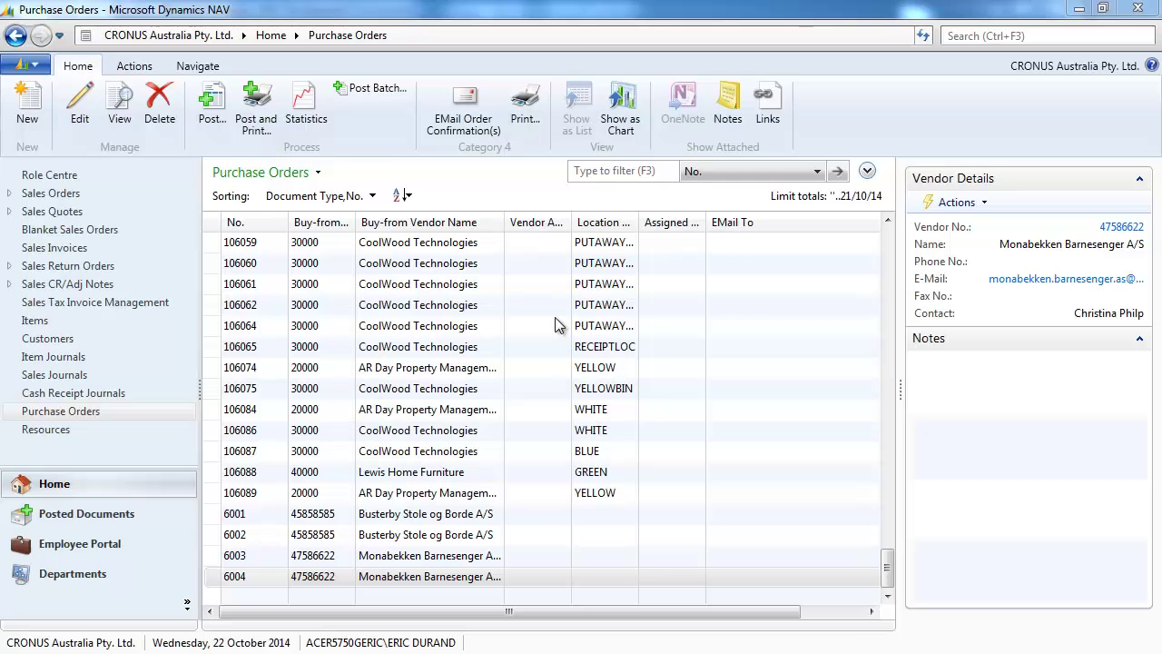
# Go to Departments > Manufacturing > Product Design
pyautogui.click(78, 576)
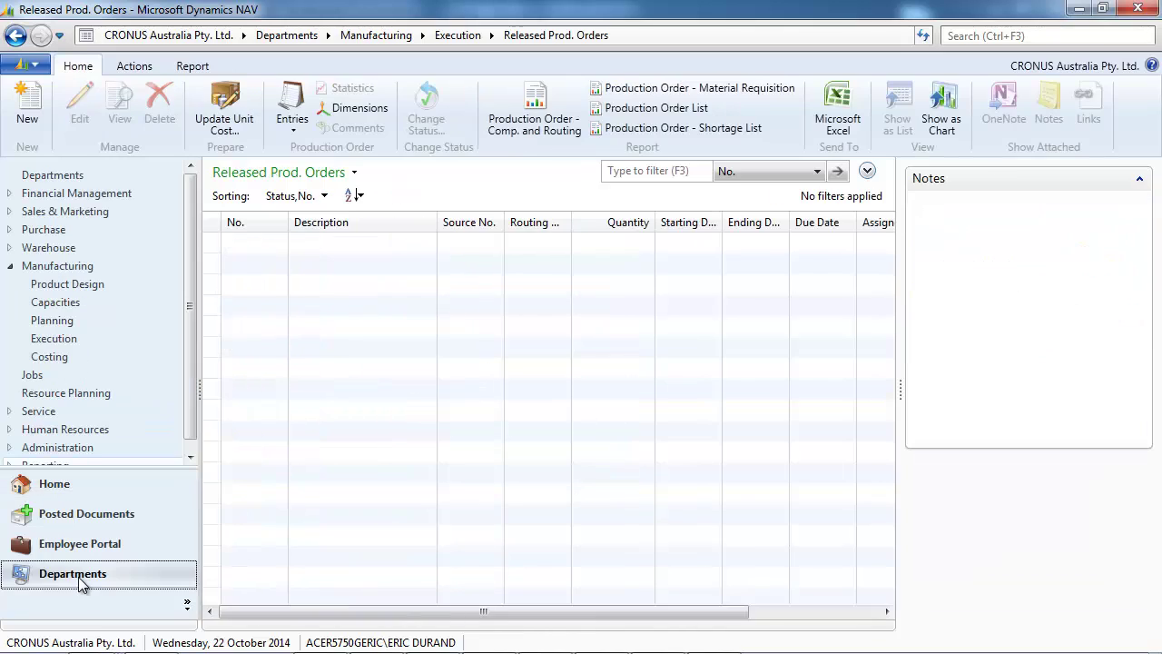
pyautogui.click(70, 267)
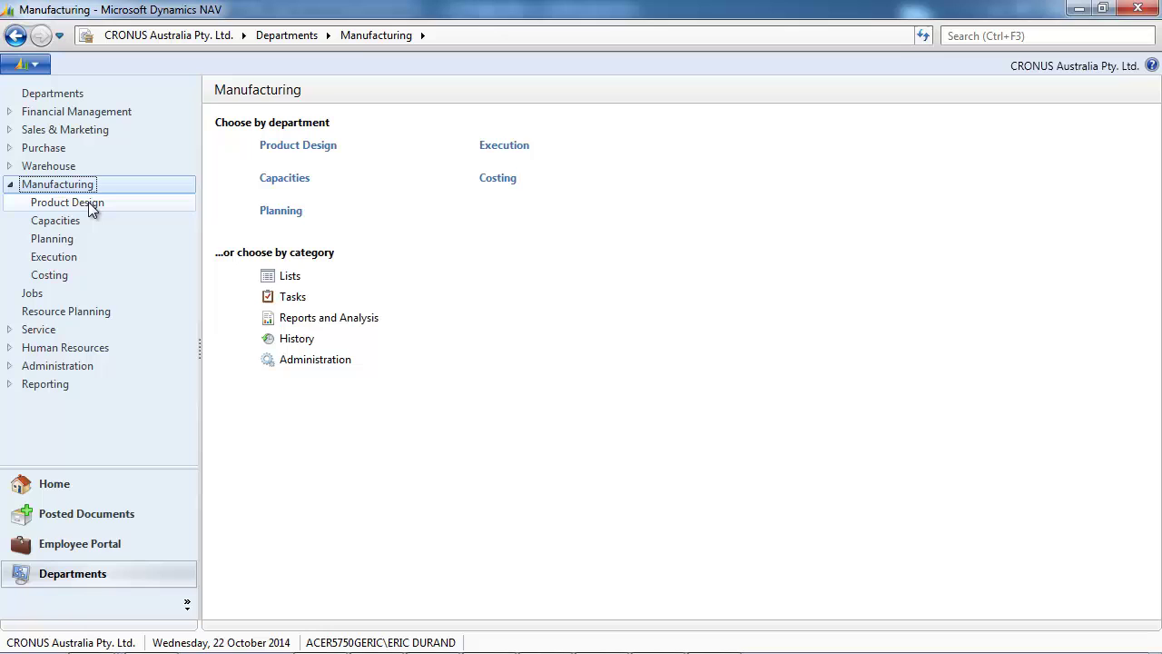
pyautogui.click(88, 203)
# Create a new item CHOCOLATEMOUSSE with description Chocolate Mousse
pyautogui.click(238, 147)
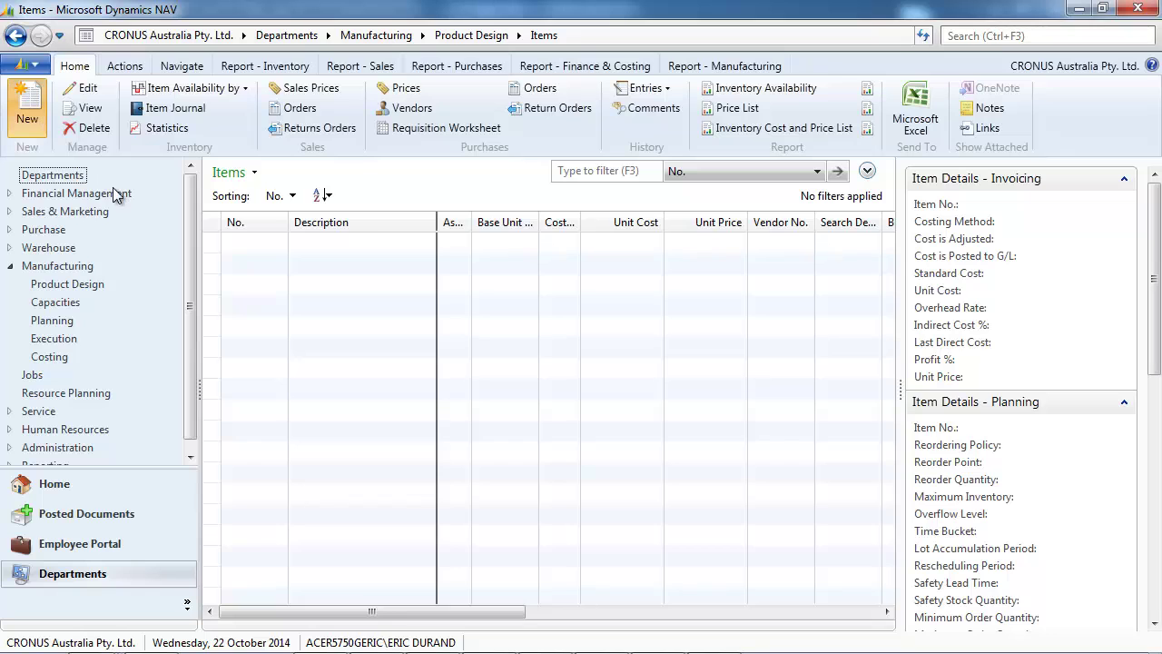
pyautogui.hotkey('ctrl', 'n')
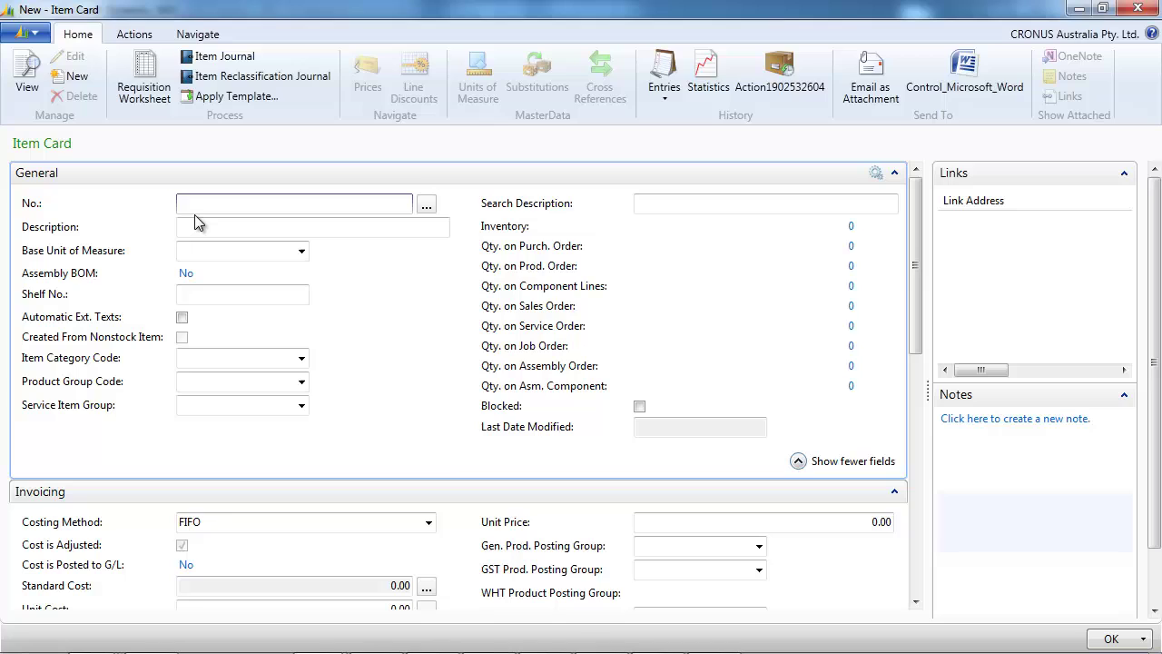
pyautogui.write('chocolatemousse')
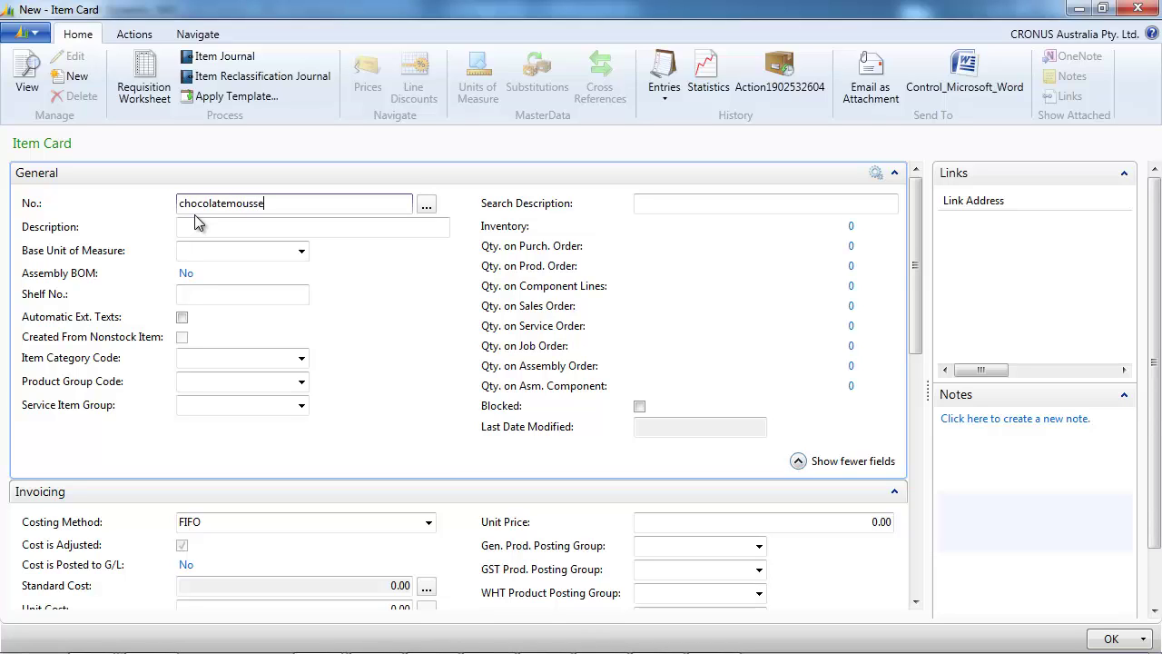
pyautogui.press('Tab')
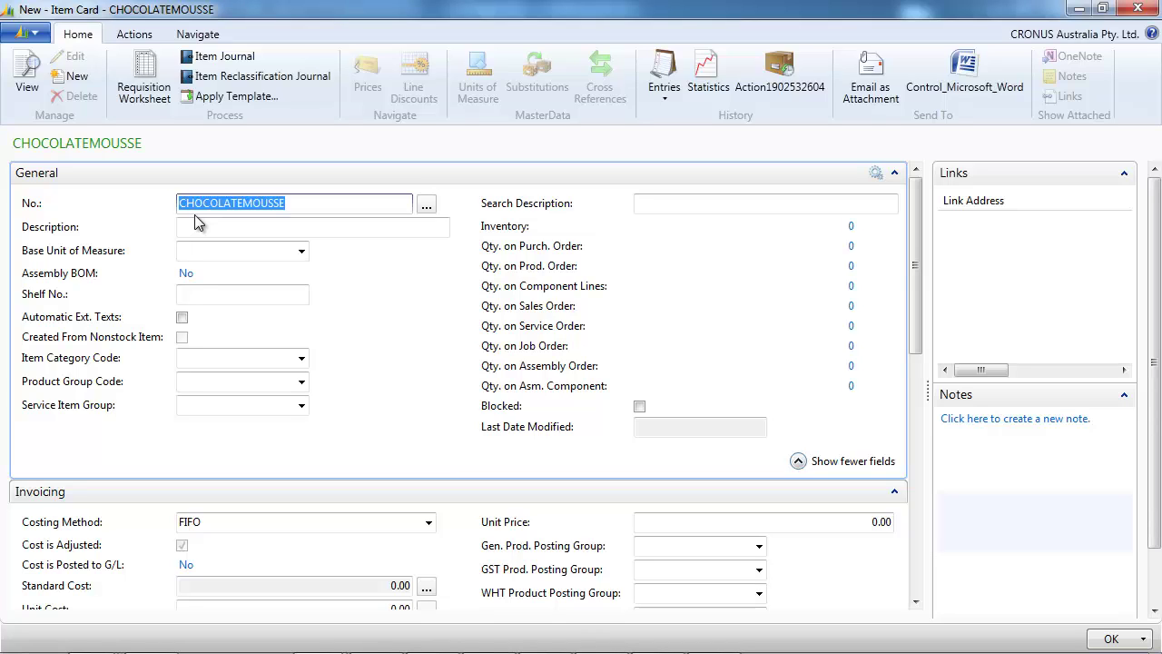
pyautogui.click(200, 228)
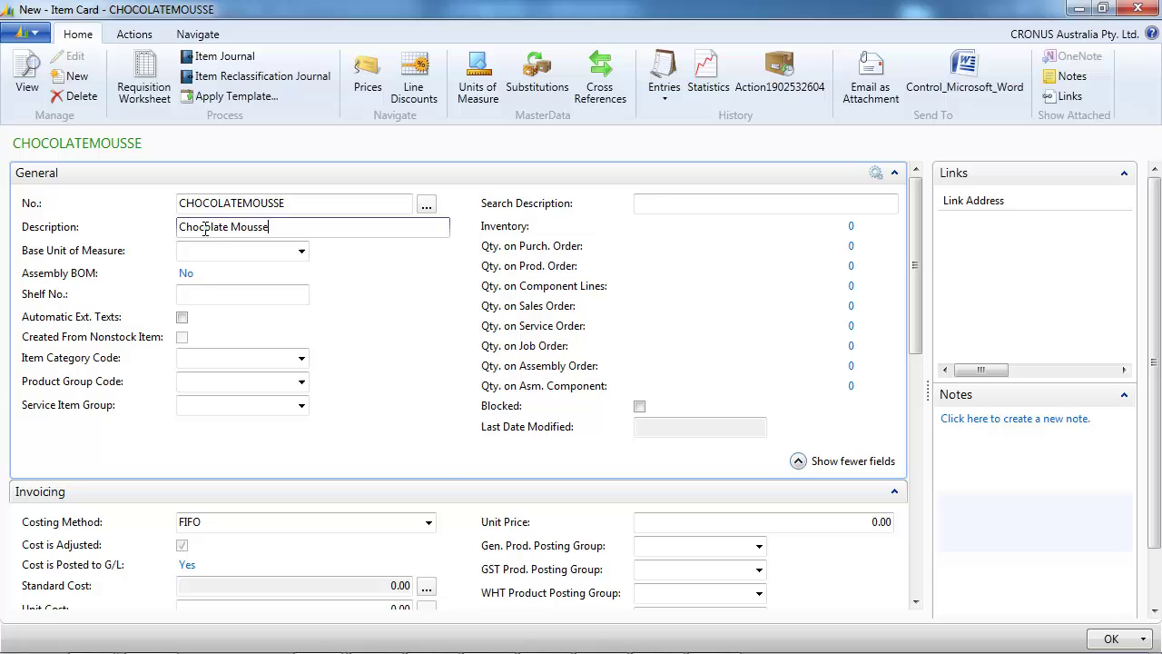
pyautogui.press('Tab')
# Apply the ITEM01 Item FINISHED template to the new item
pyautogui.click(234, 96)
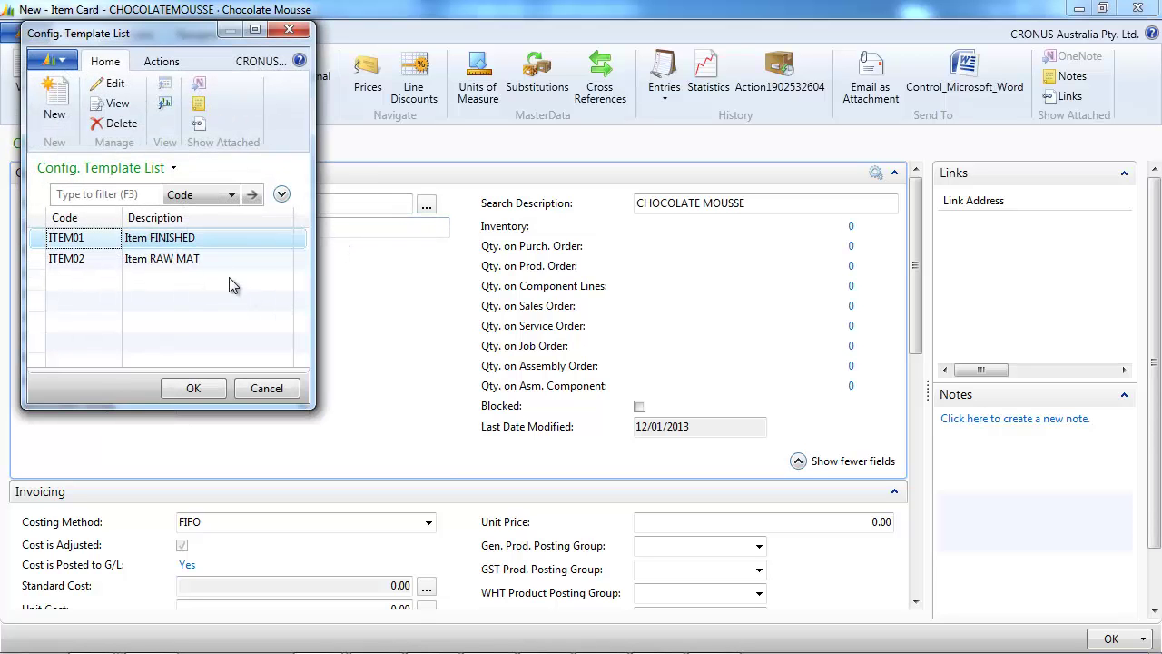
pyautogui.click(187, 238)
pyautogui.click(191, 388)
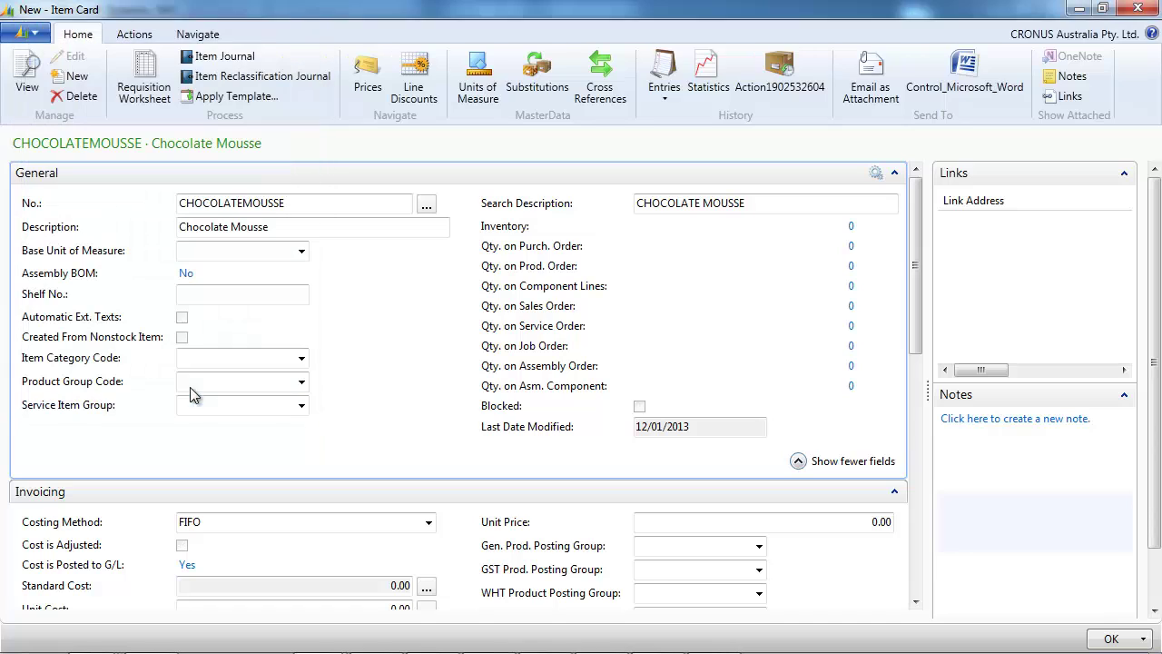
pyautogui.click(299, 251)
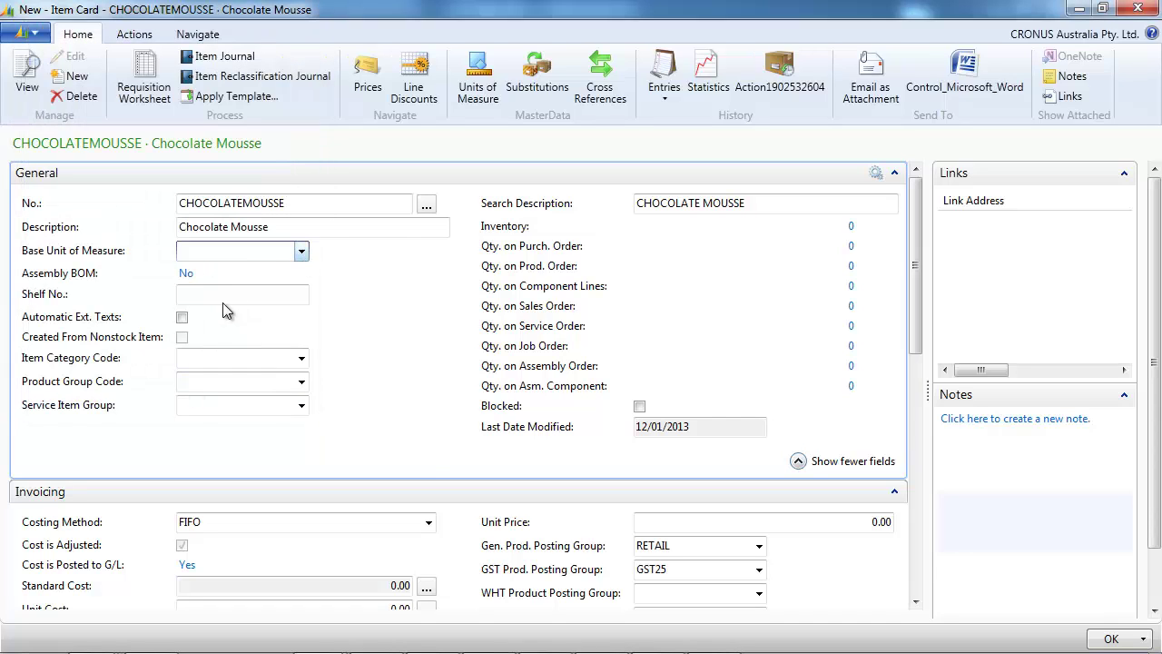
# Add SERVING6 as a unit of measure and make it the item's base unit
pyautogui.click(195, 461)
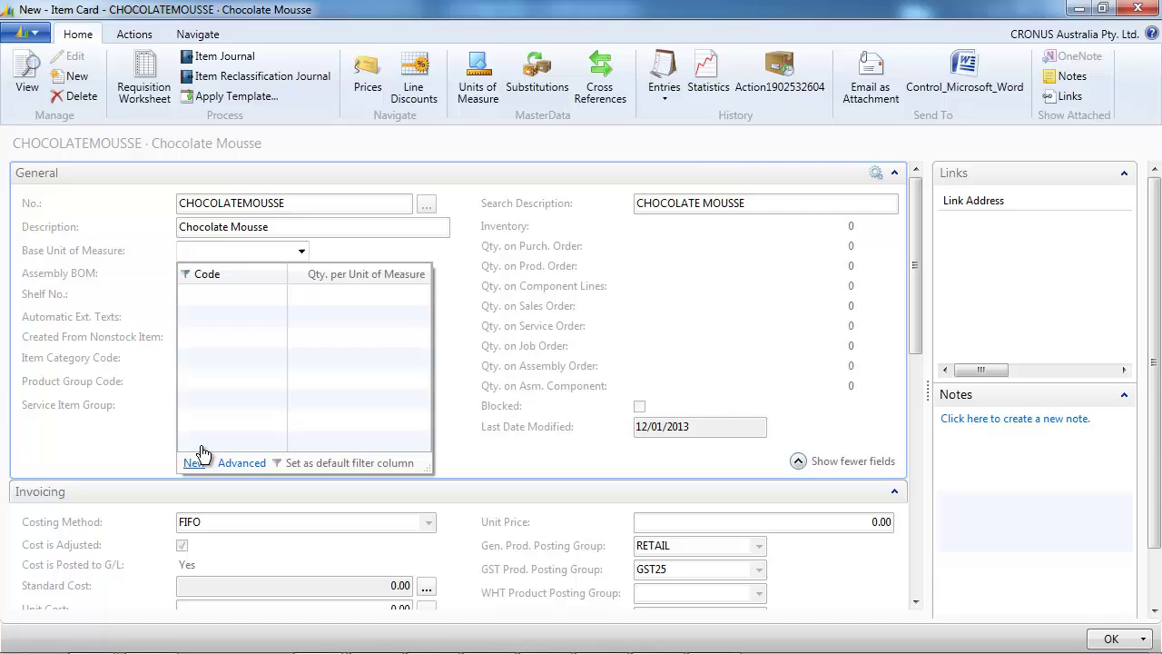
pyautogui.click(135, 245)
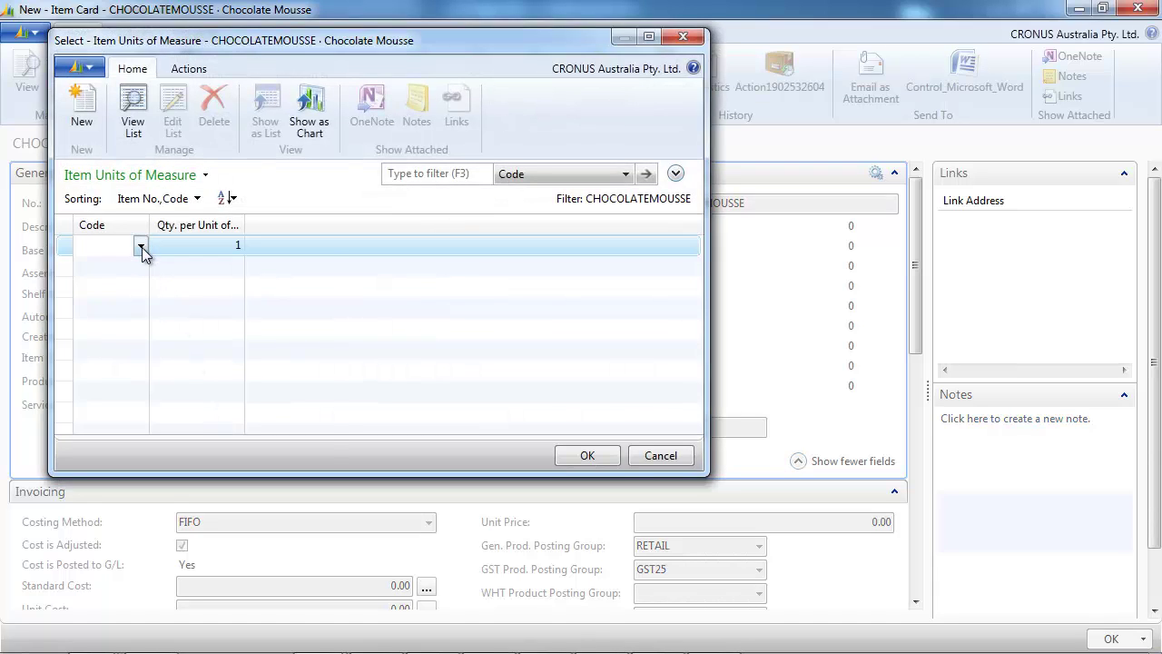
pyautogui.click(142, 247)
pyautogui.scroll(-3, 168, 307)
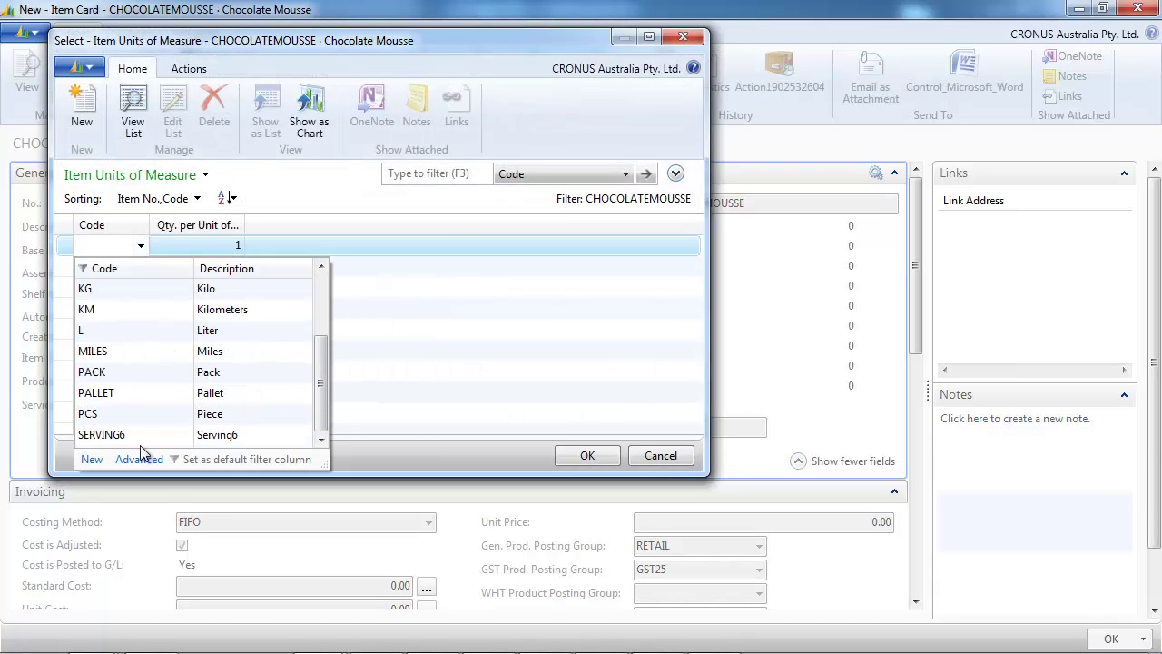
pyautogui.click(118, 435)
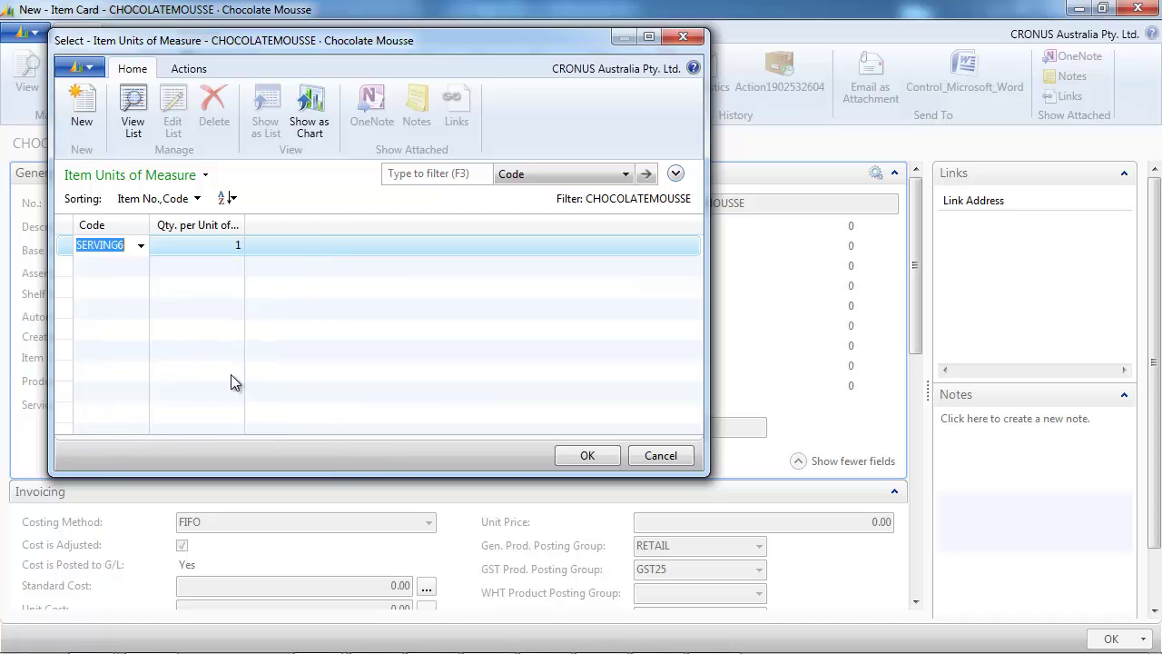
pyautogui.click(608, 457)
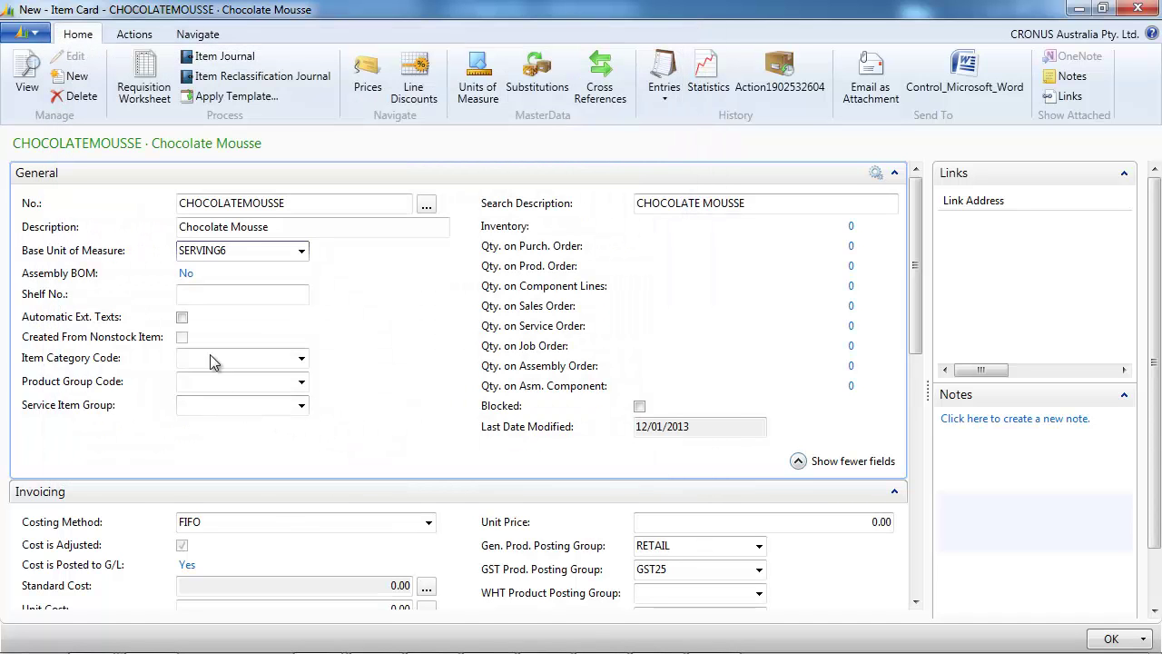
# Change the item's Replenishment System from Purchase to Prod. Order
pyautogui.click(302, 525)
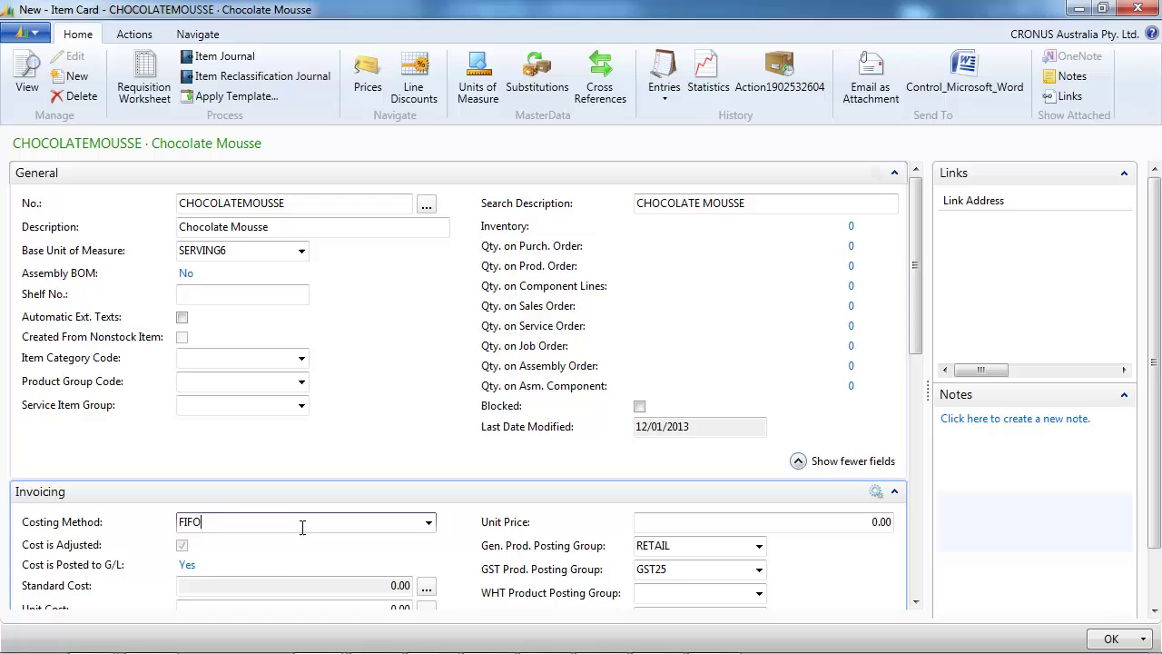
pyautogui.press('Tab')
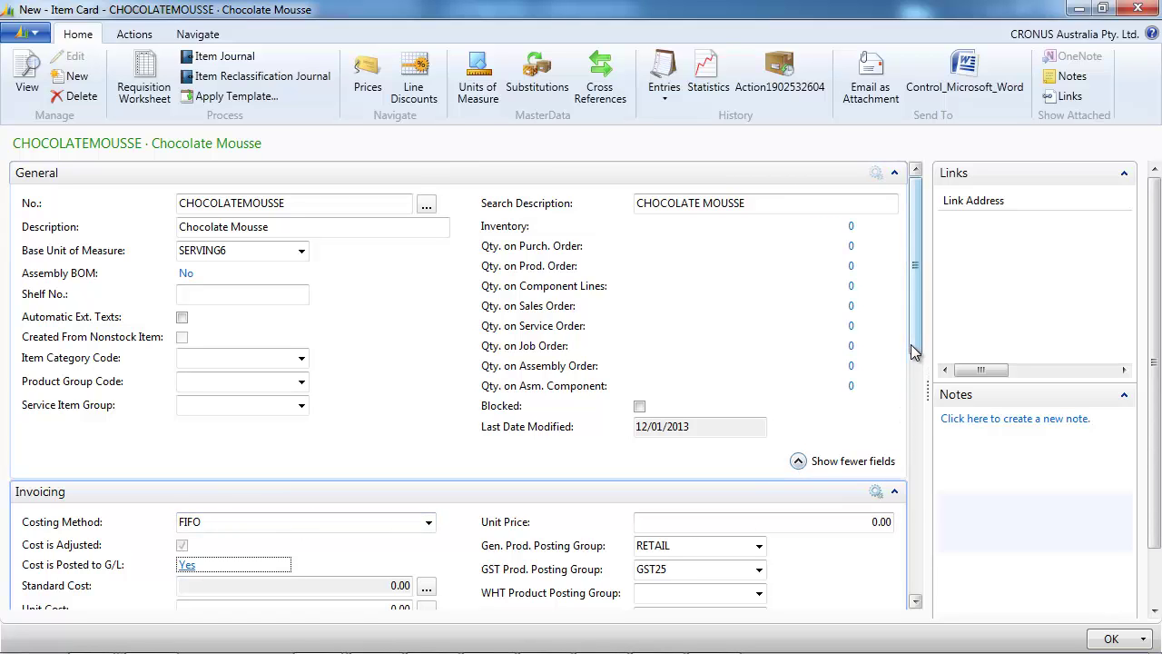
pyautogui.moveTo(913, 352); pyautogui.dragTo(900, 456)
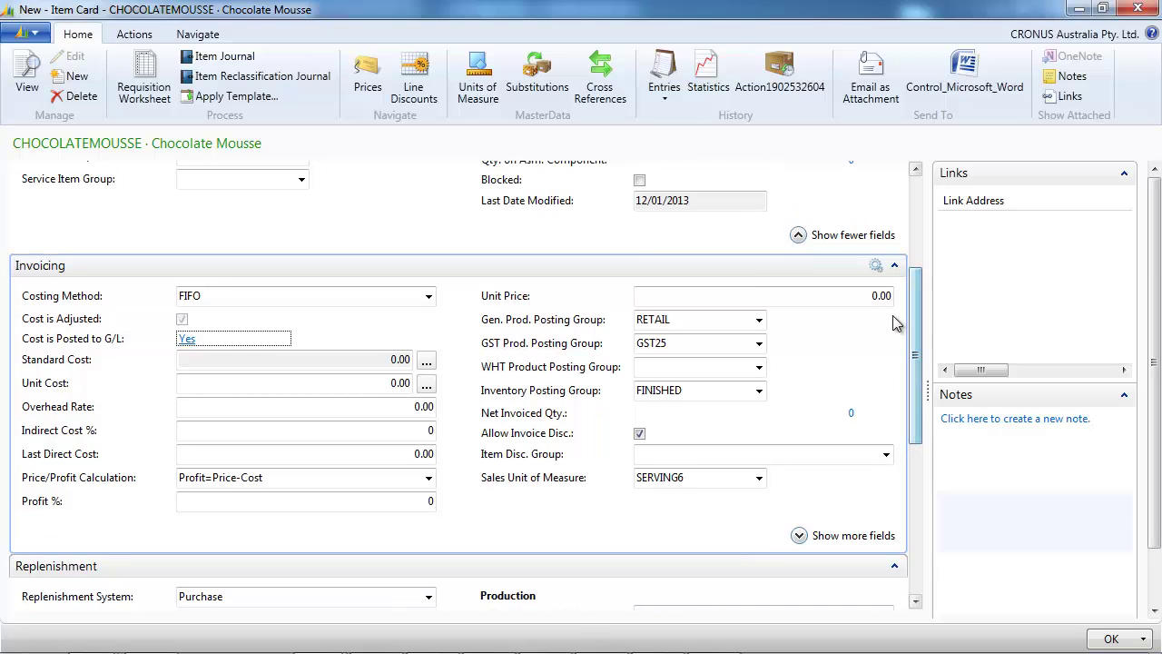
pyautogui.moveTo(917, 384); pyautogui.dragTo(913, 510)
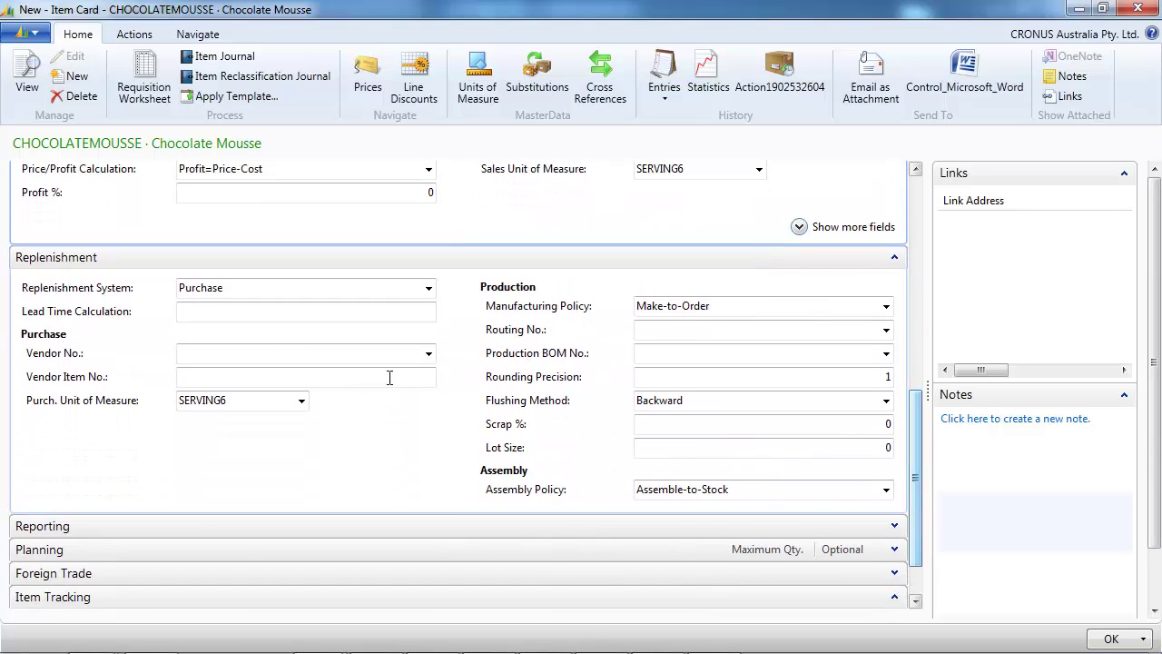
pyautogui.click(270, 288)
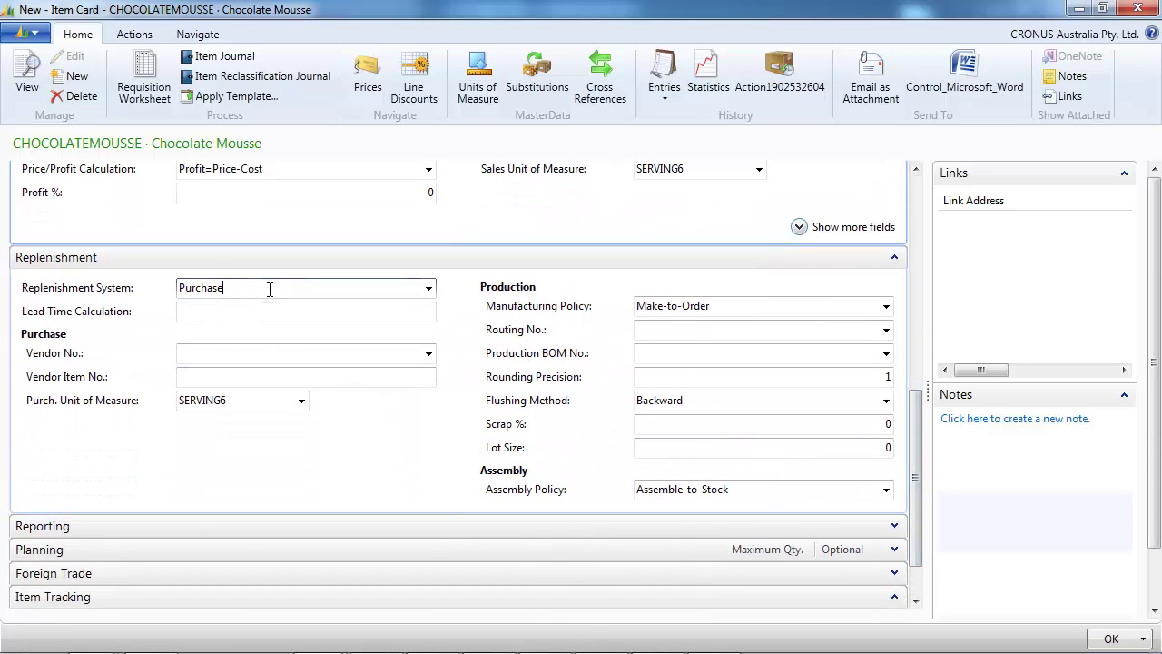
pyautogui.click(431, 287)
pyautogui.click(224, 333)
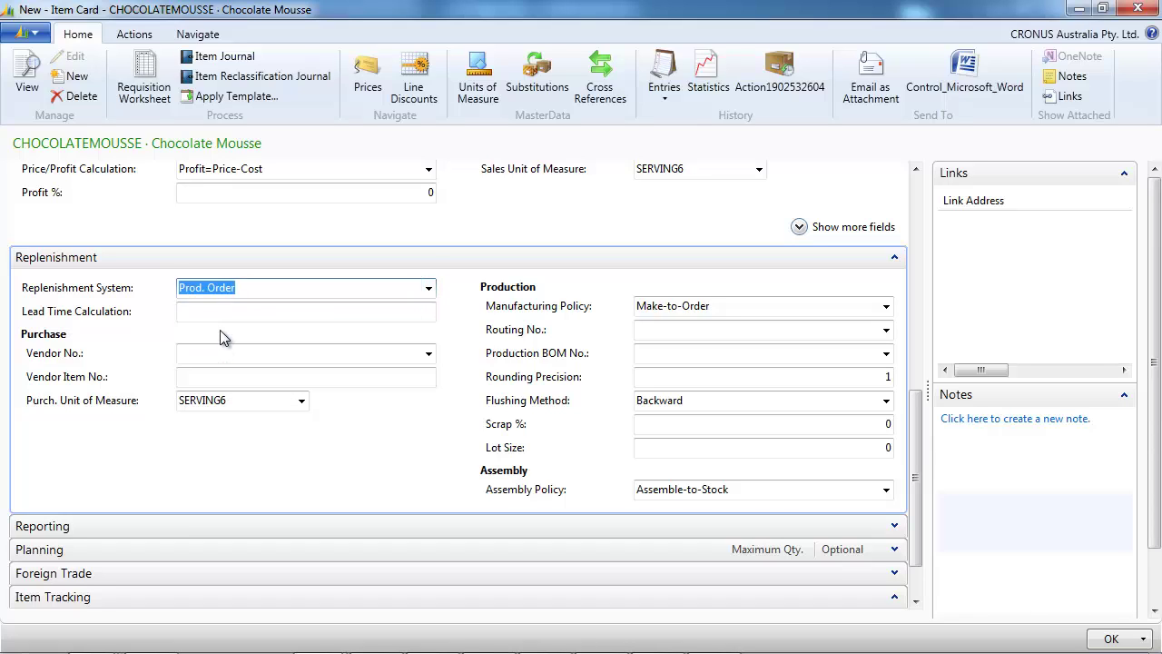
# Copy the item number CHOCOLATEMOUSSE for reuse as the BOM number
pyautogui.click(703, 354)
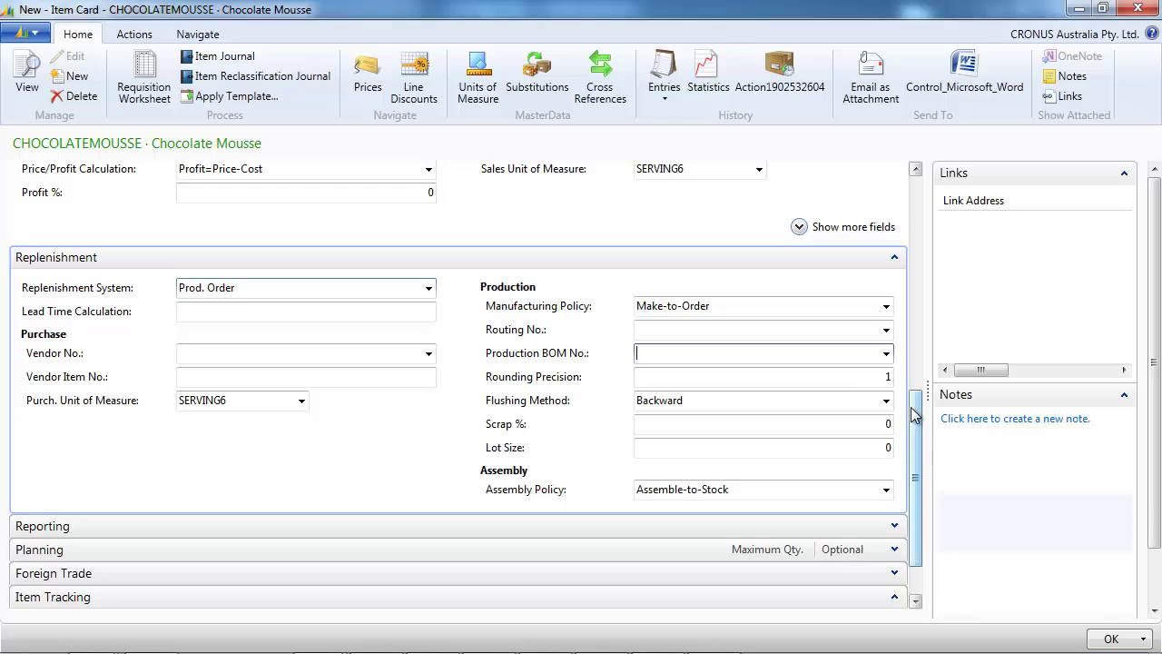
pyautogui.moveTo(914, 414); pyautogui.dragTo(913, 182)
pyautogui.click(311, 202)
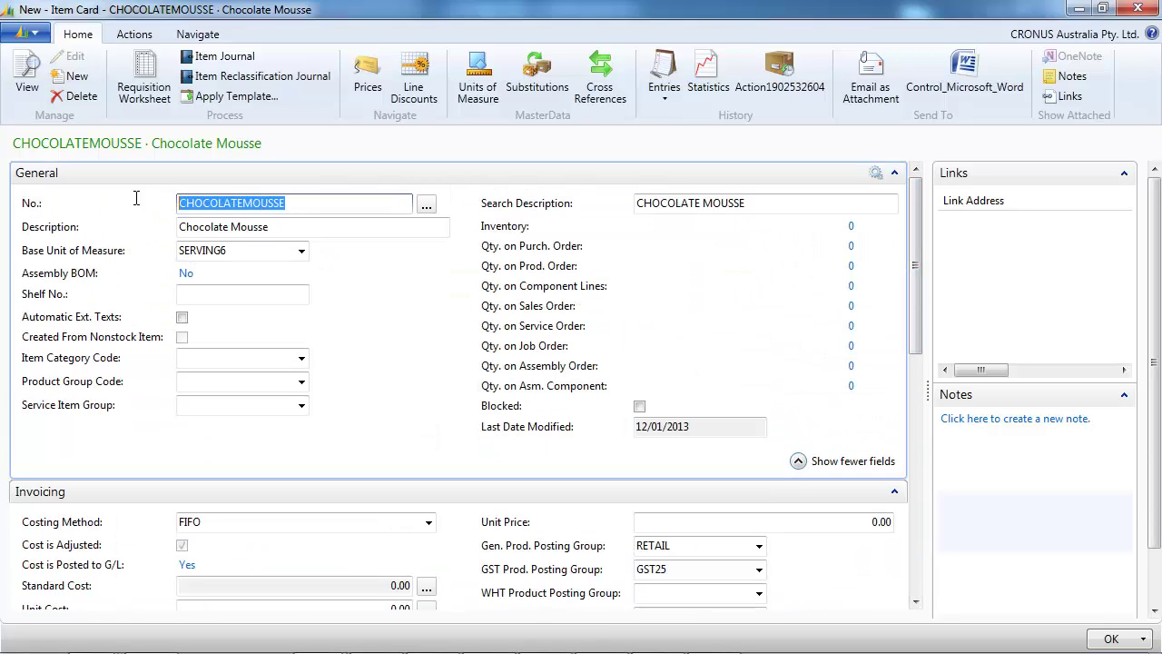
pyautogui.rightClick(209, 208)
pyautogui.click(260, 285)
pyautogui.moveTo(914, 335); pyautogui.dragTo(913, 471)
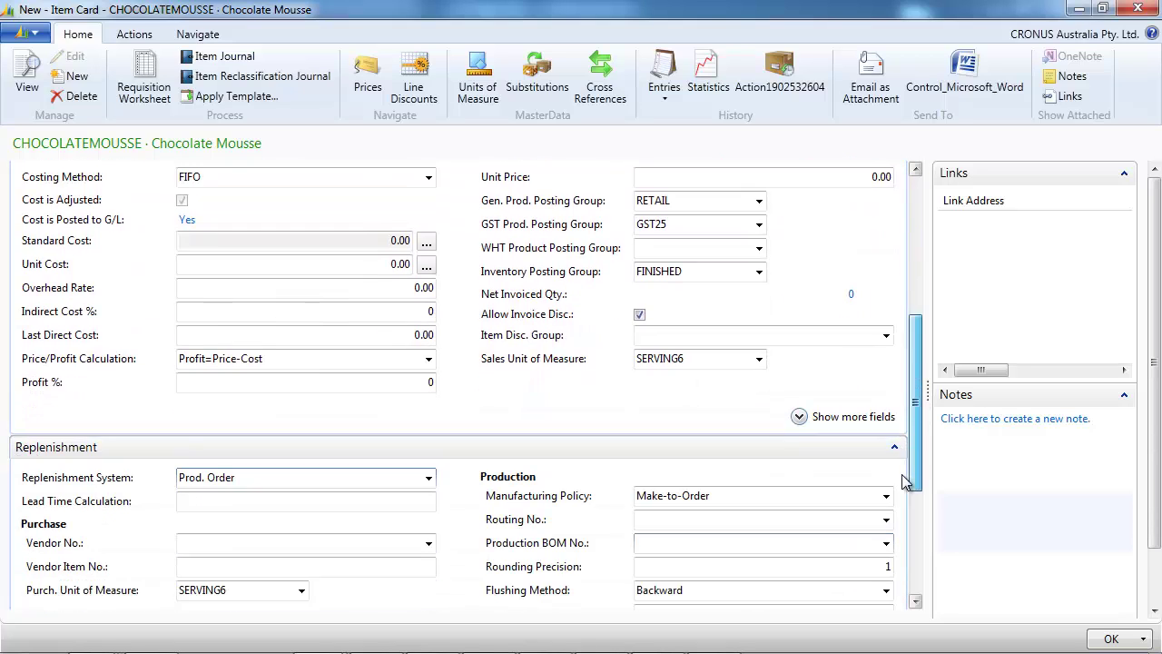
# From the Production BOM No. lookup, create a new BOM numbered CHOCOLATEMOUSSE
pyautogui.click(680, 542)
pyautogui.rightClick(680, 542)
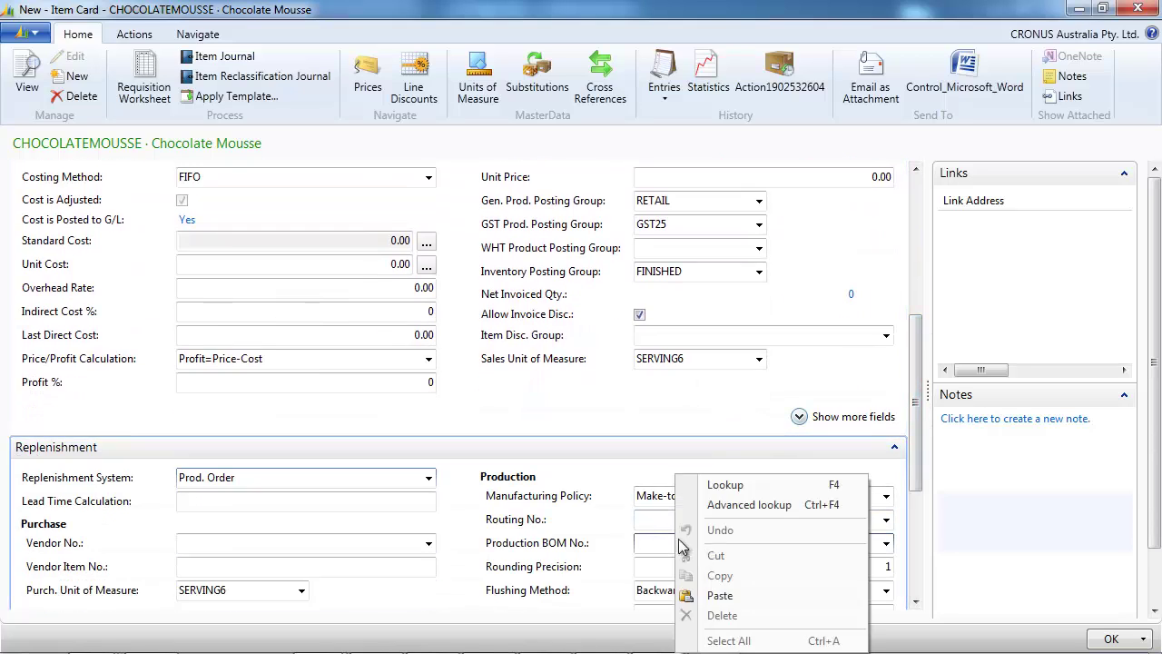
pyautogui.click(745, 505)
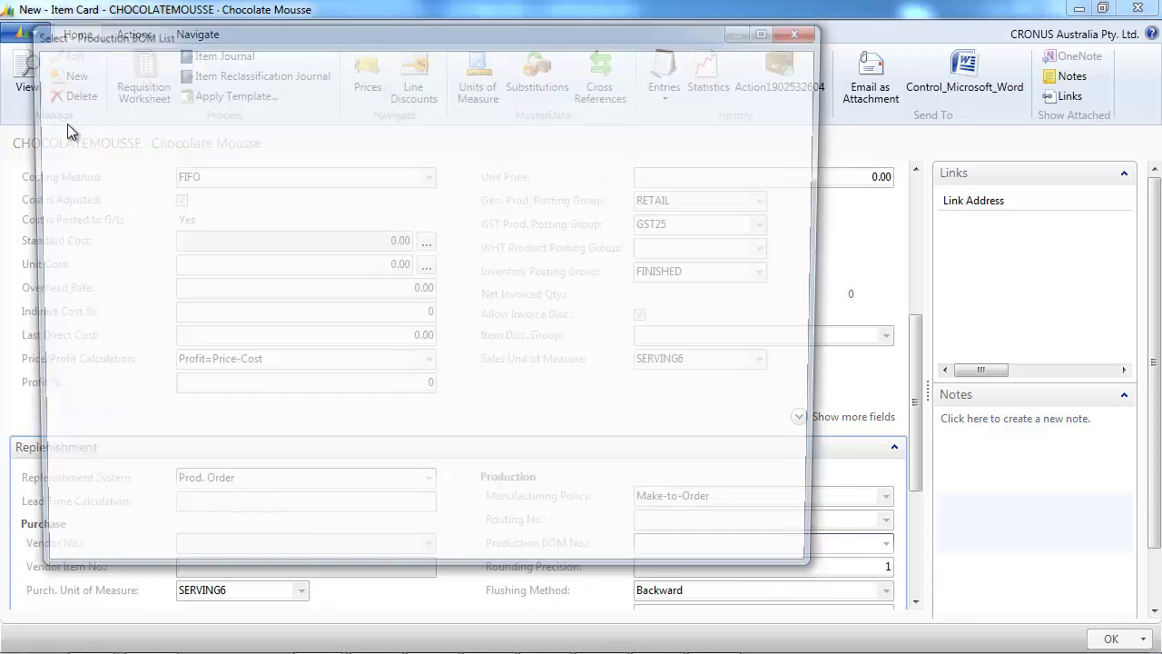
pyautogui.click(63, 128)
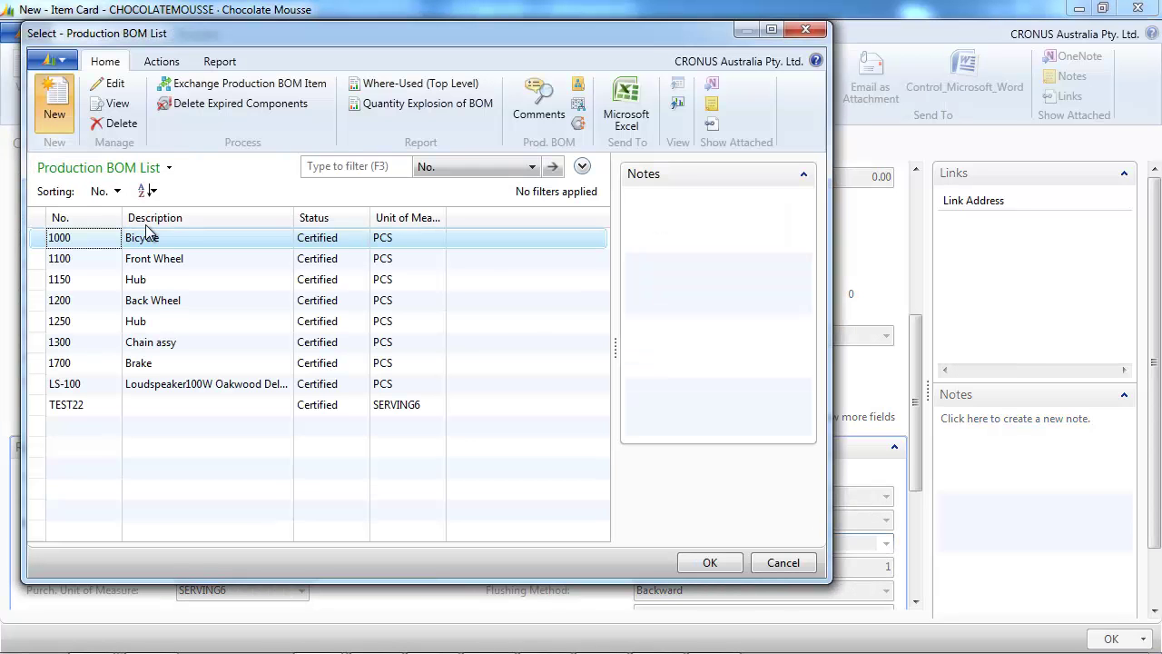
pyautogui.rightClick(208, 257)
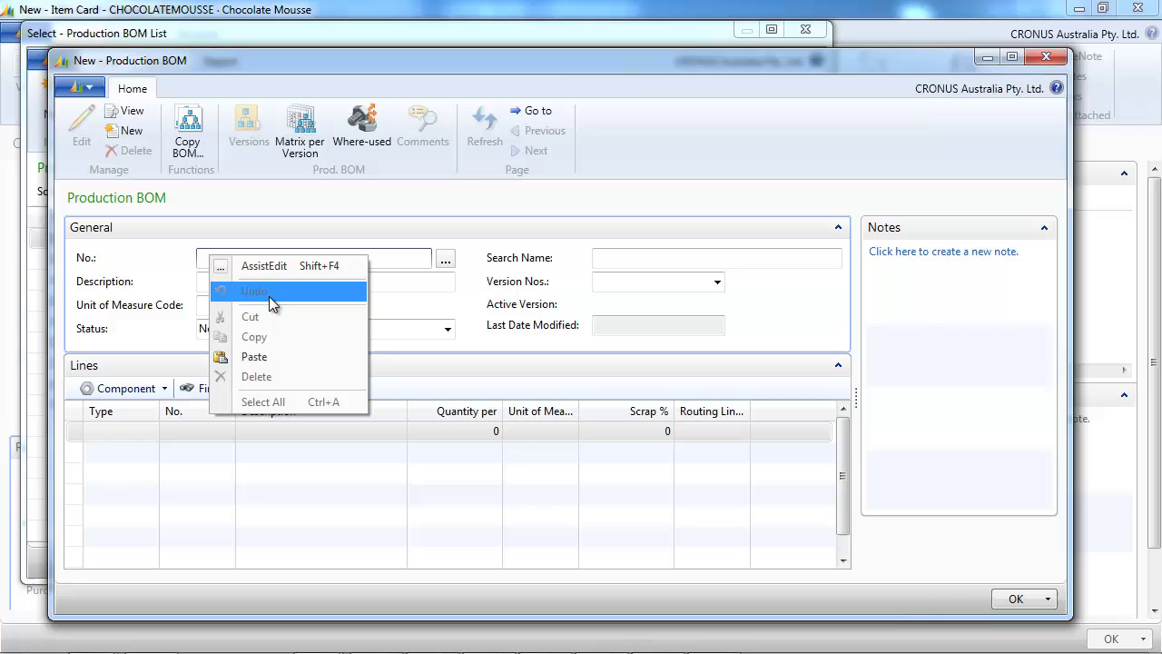
pyautogui.click(268, 359)
# Describe the BOM as 'Chocolate Mousse' with SERVING6 as its unit of measure
pyautogui.click(223, 283)
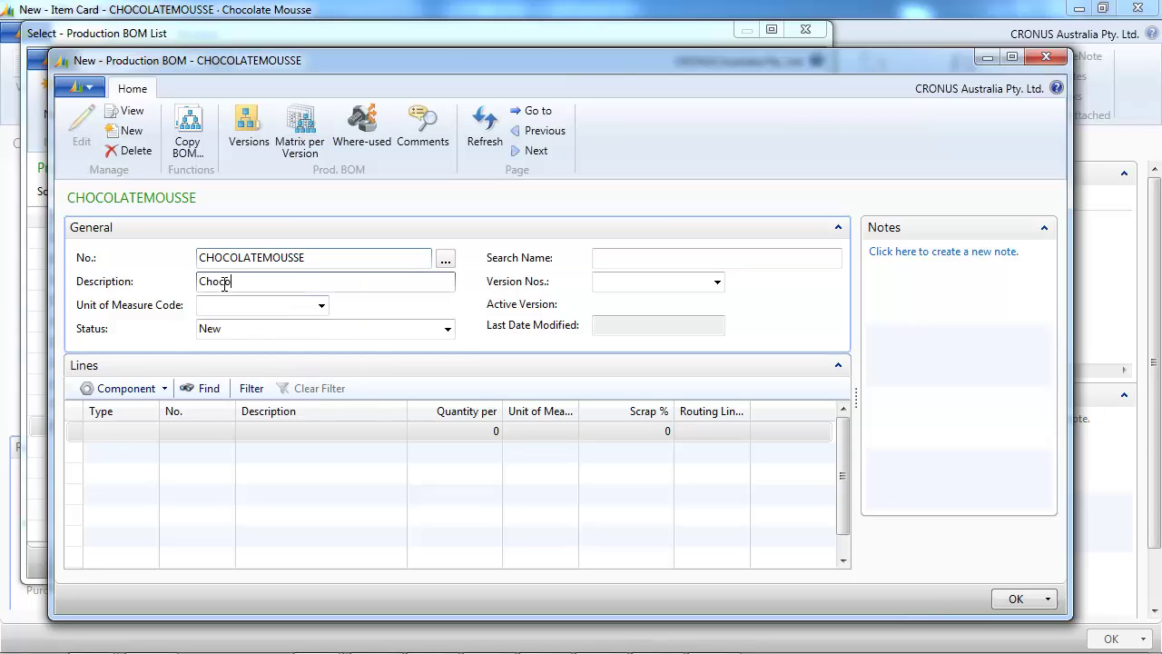
pyautogui.write('Chocolate Mousse')
pyautogui.press('Tab')
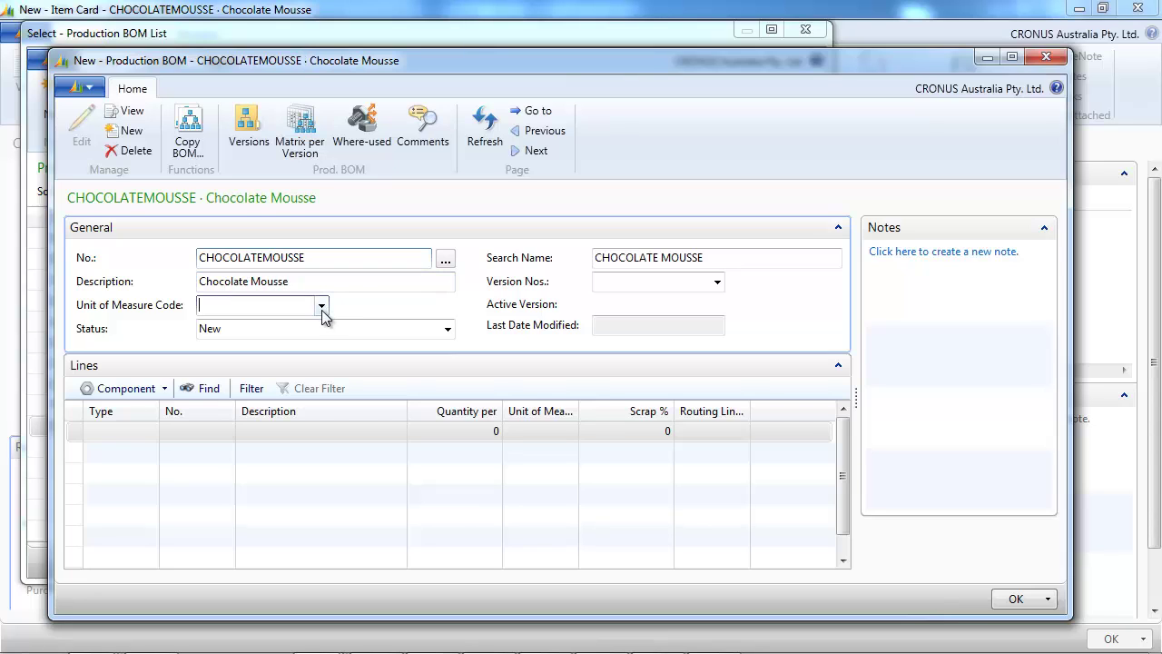
pyautogui.click(322, 307)
pyautogui.scroll(-3, 260, 445)
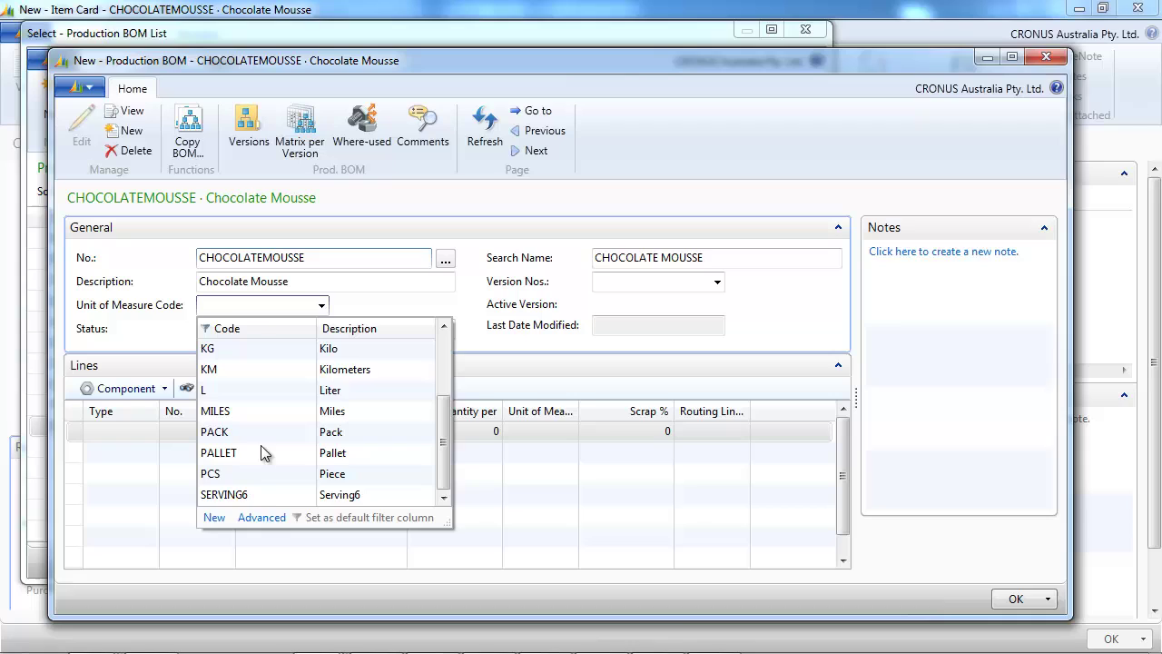
pyautogui.click(261, 494)
pyautogui.press('Tab')
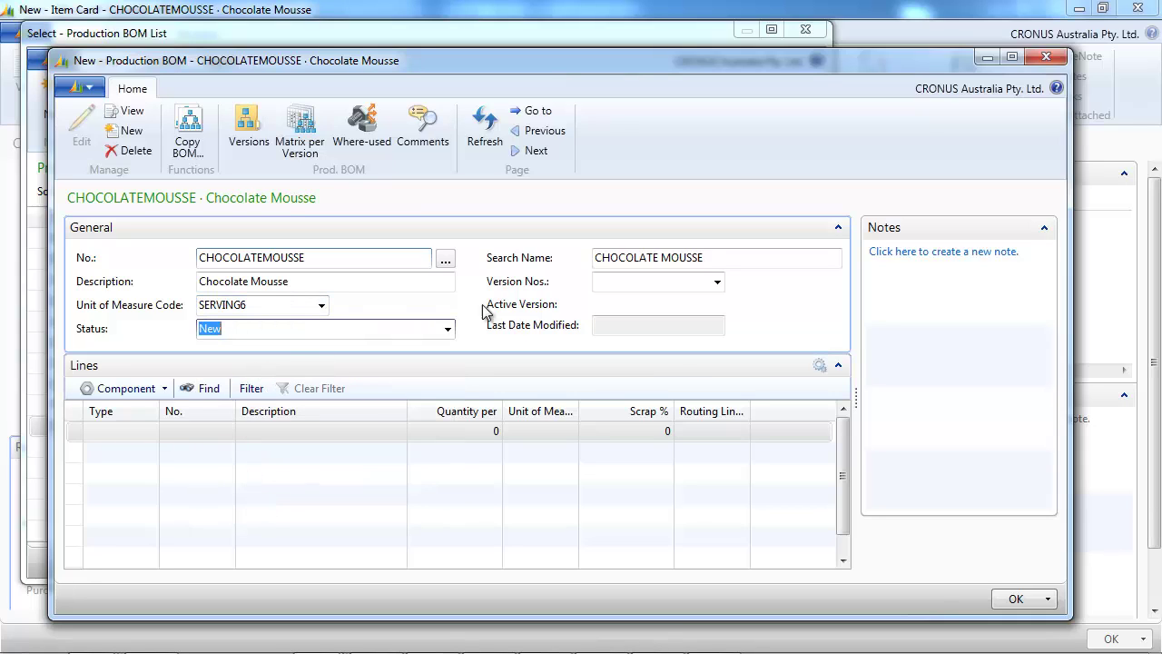
pyautogui.click(143, 433)
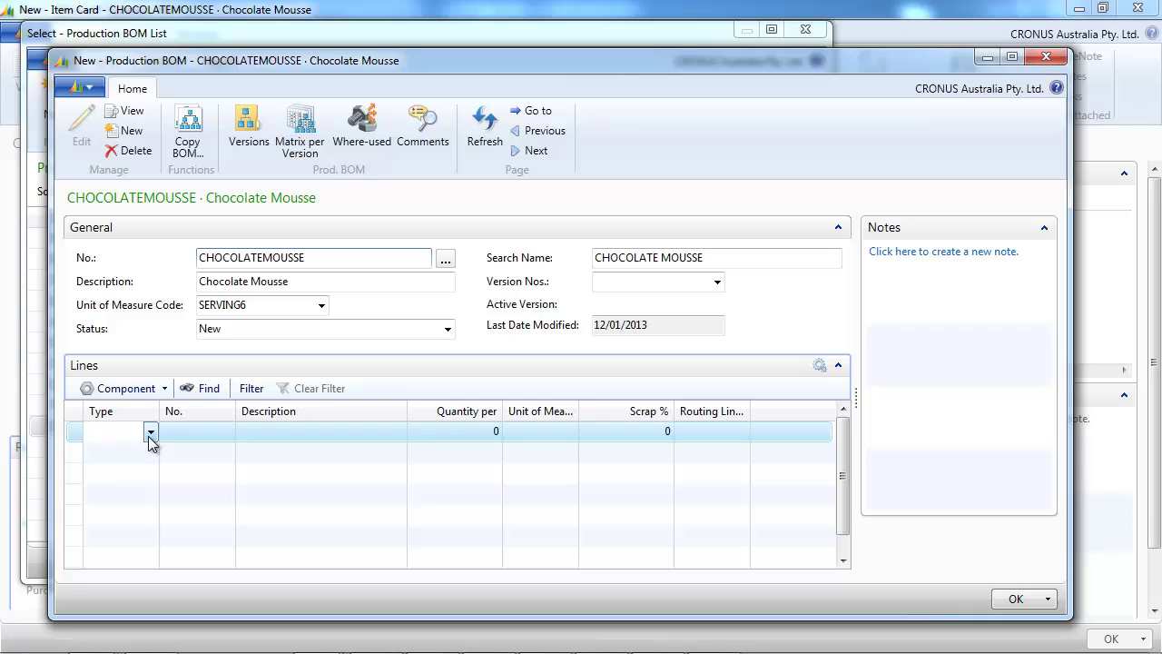
# Add the first item line: DARKCHOCOLATE, quantity 0.3 KG
pyautogui.click(151, 432)
pyautogui.click(100, 475)
pyautogui.click(200, 434)
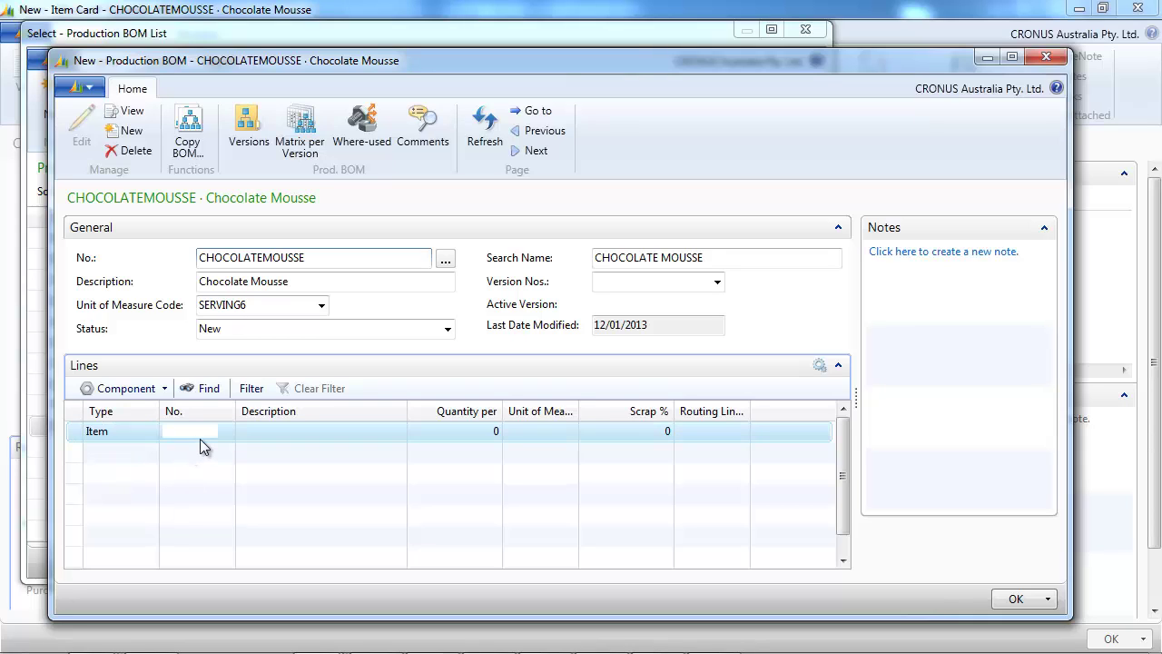
pyautogui.write('dar')
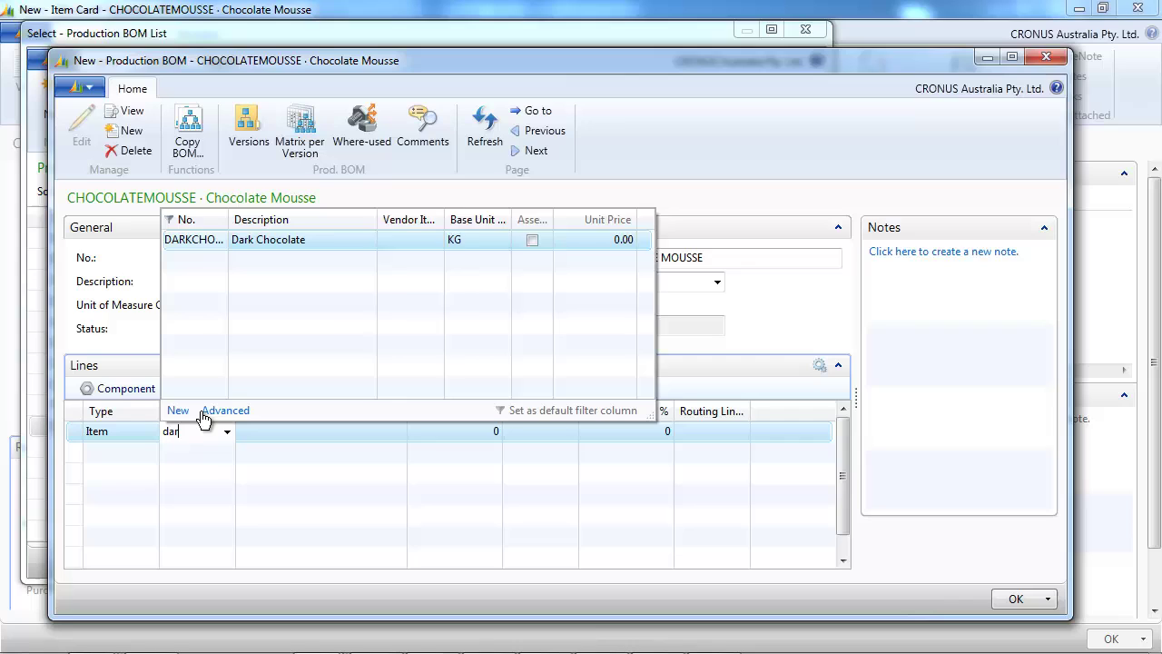
pyautogui.click(278, 250)
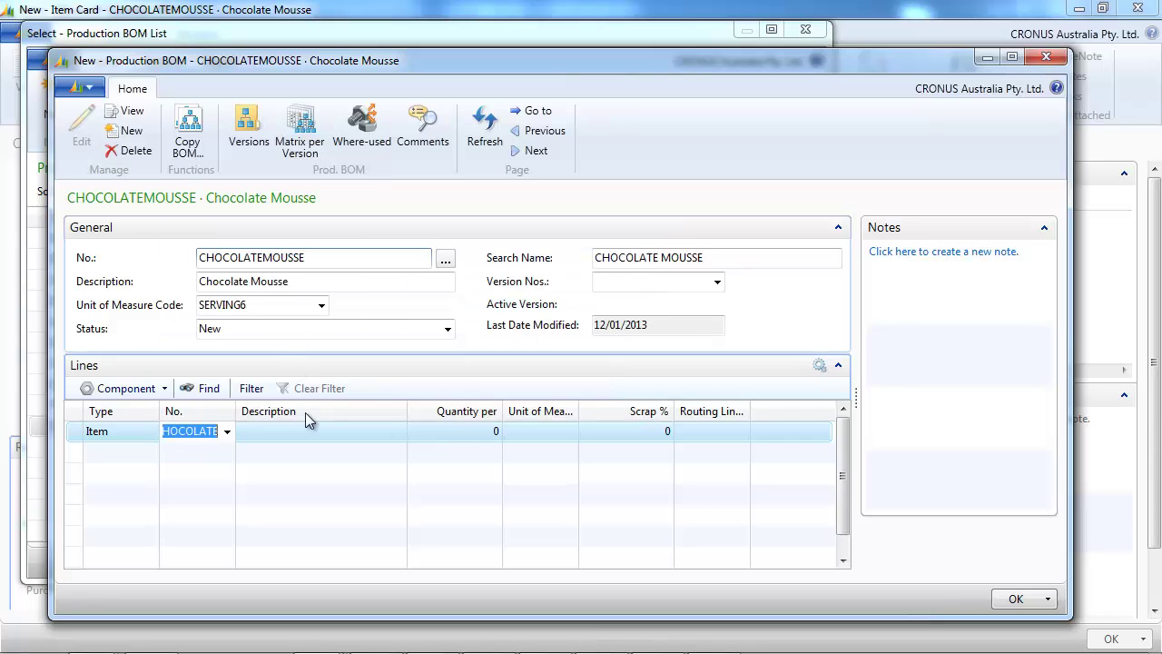
pyautogui.click(479, 430)
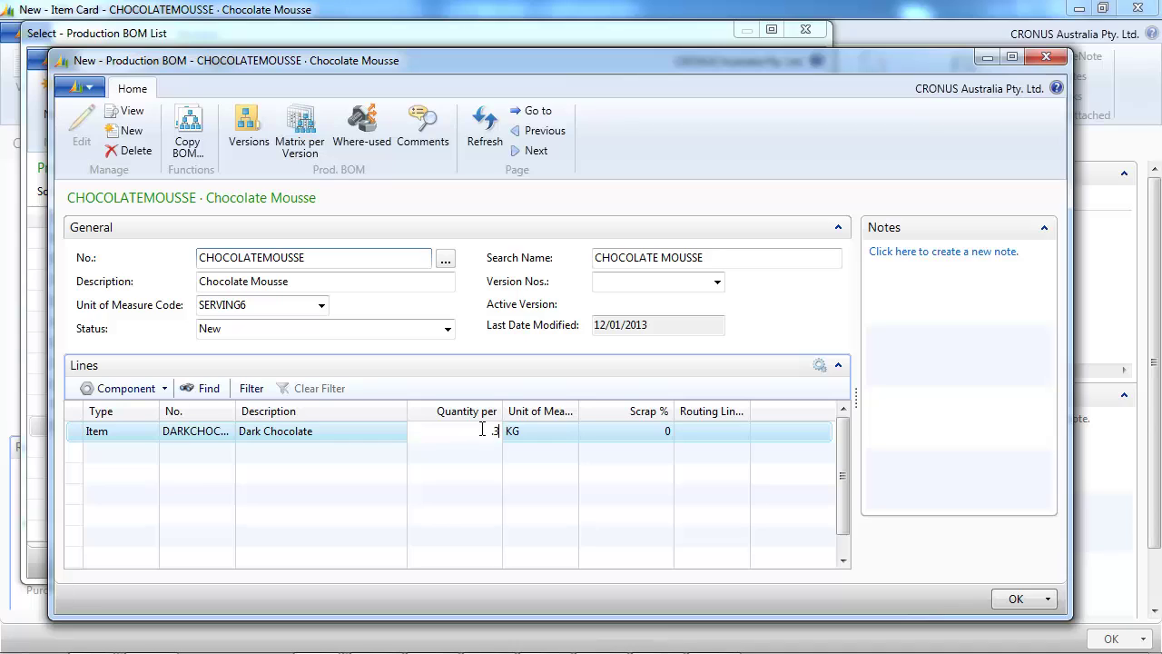
pyautogui.press('Tab')
pyautogui.press('Return')
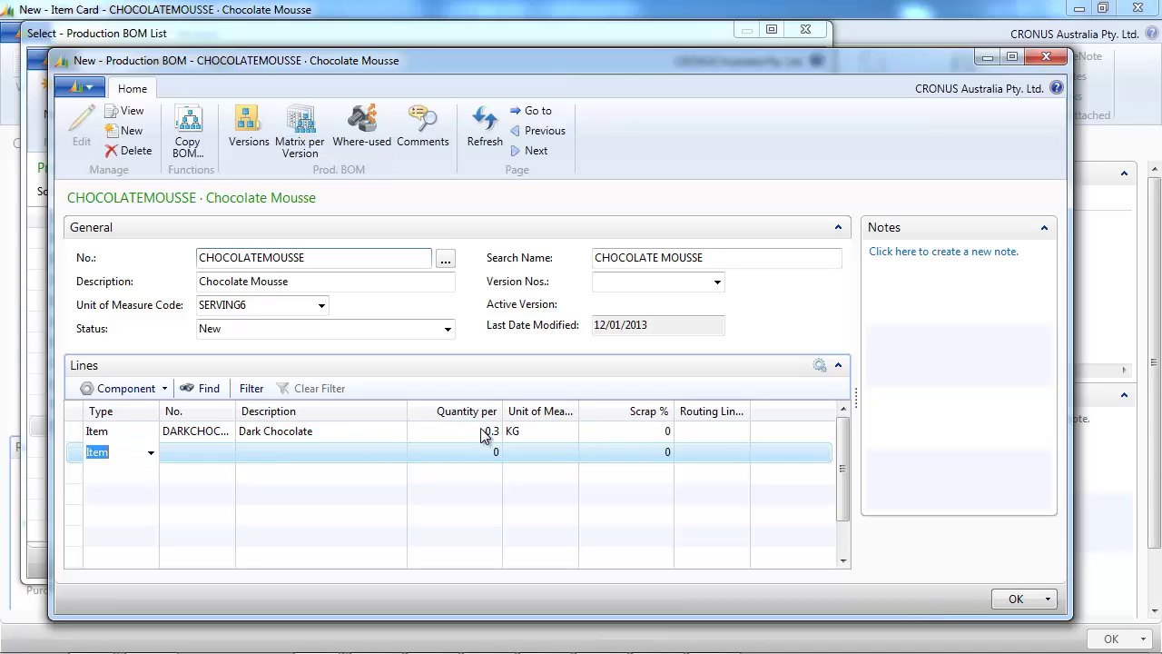
# Add item lines EGGS quantity 3 and CASTERSUGAR quantity 0.055
pyautogui.click(218, 454)
pyautogui.write('eg')
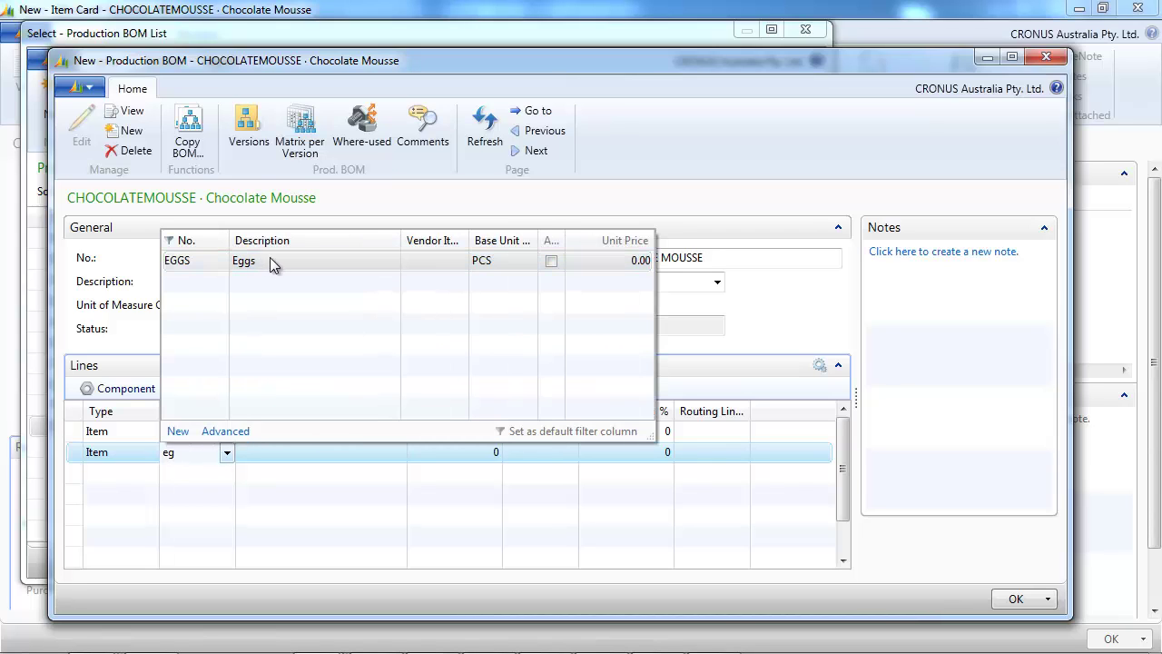
pyautogui.press('Tab')
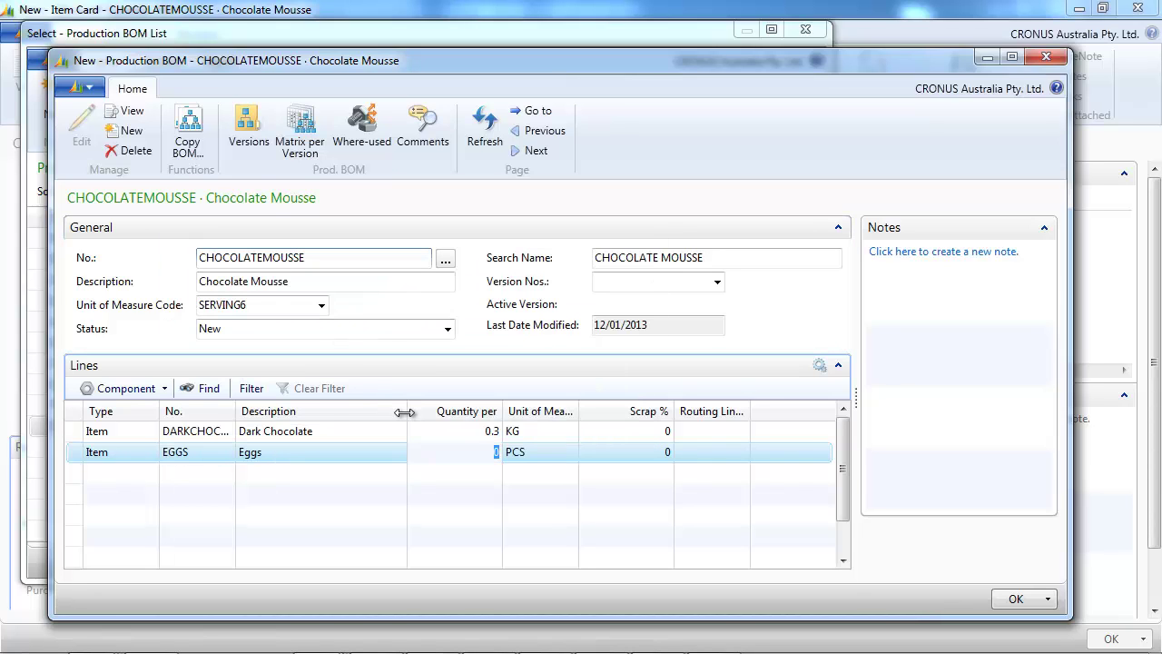
pyautogui.write('3')
pyautogui.press('Tab')
pyautogui.press('Tab')
pyautogui.press('Tab')
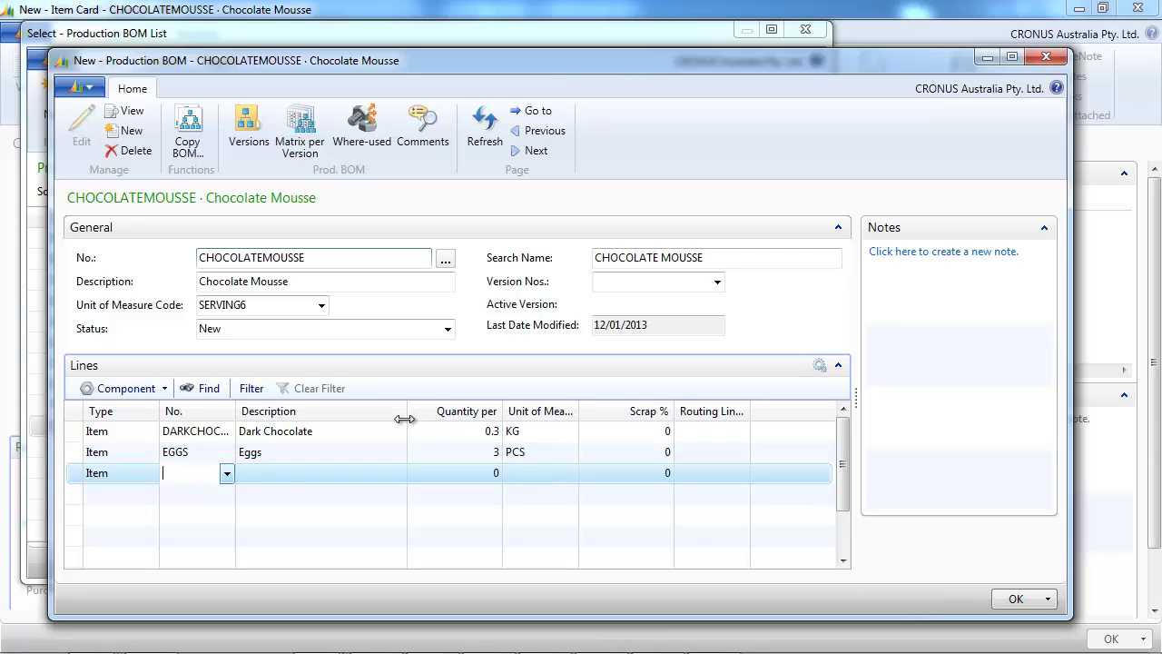
pyautogui.write('ca')
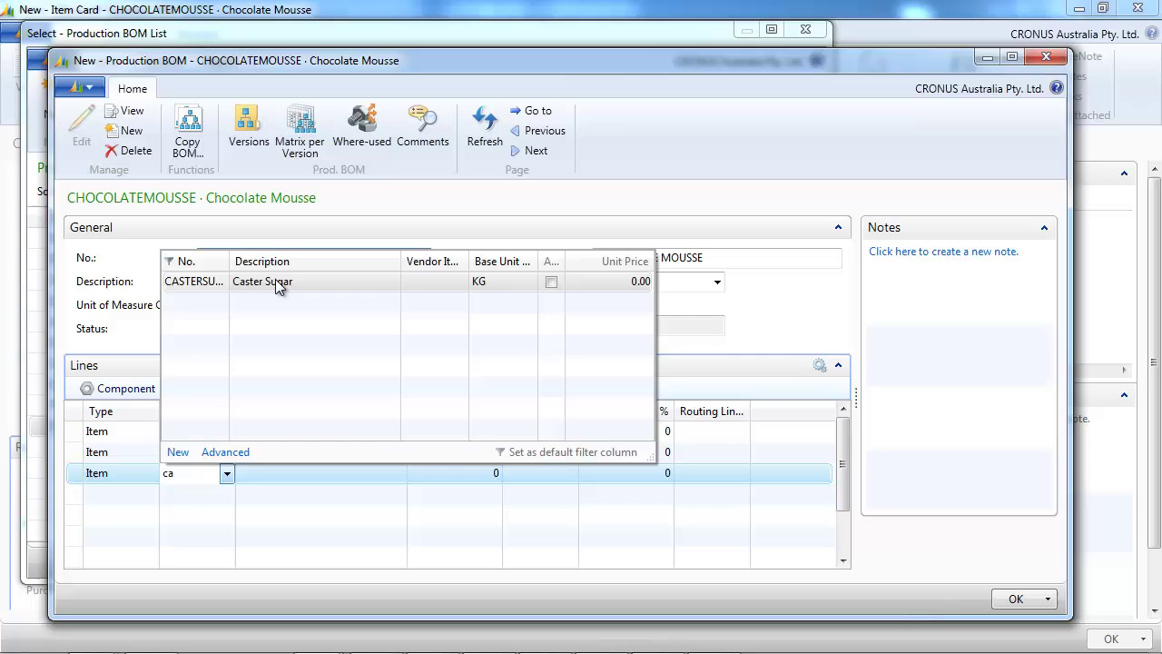
pyautogui.click(275, 282)
pyautogui.press('Tab')
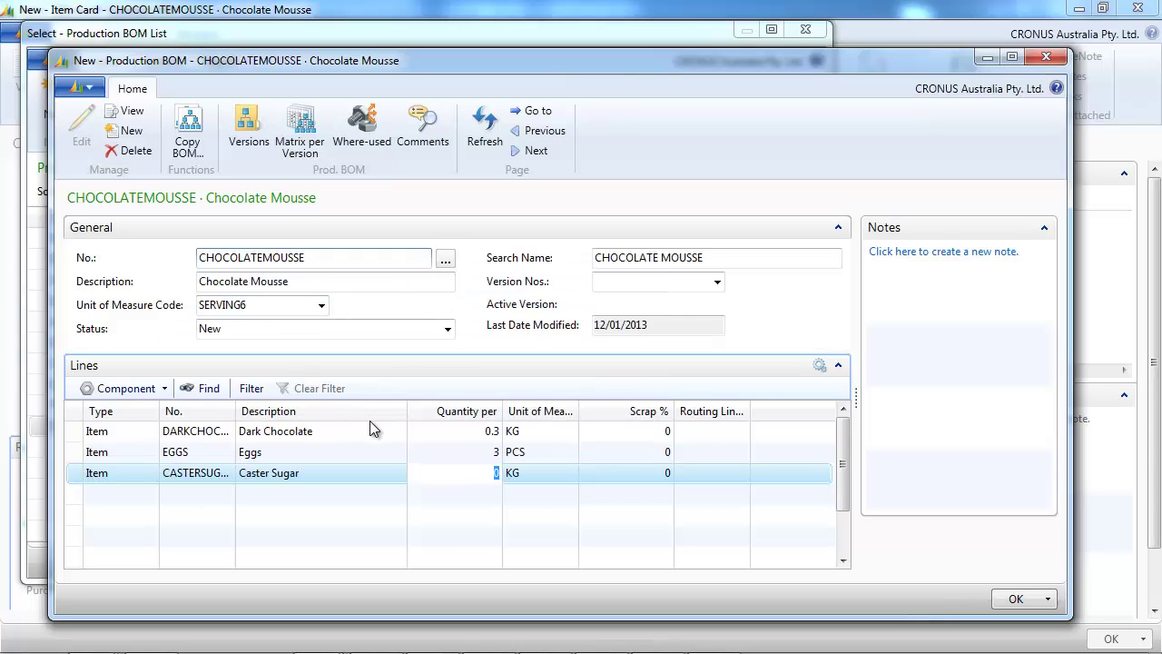
pyautogui.write('.055')
pyautogui.press('Tab')
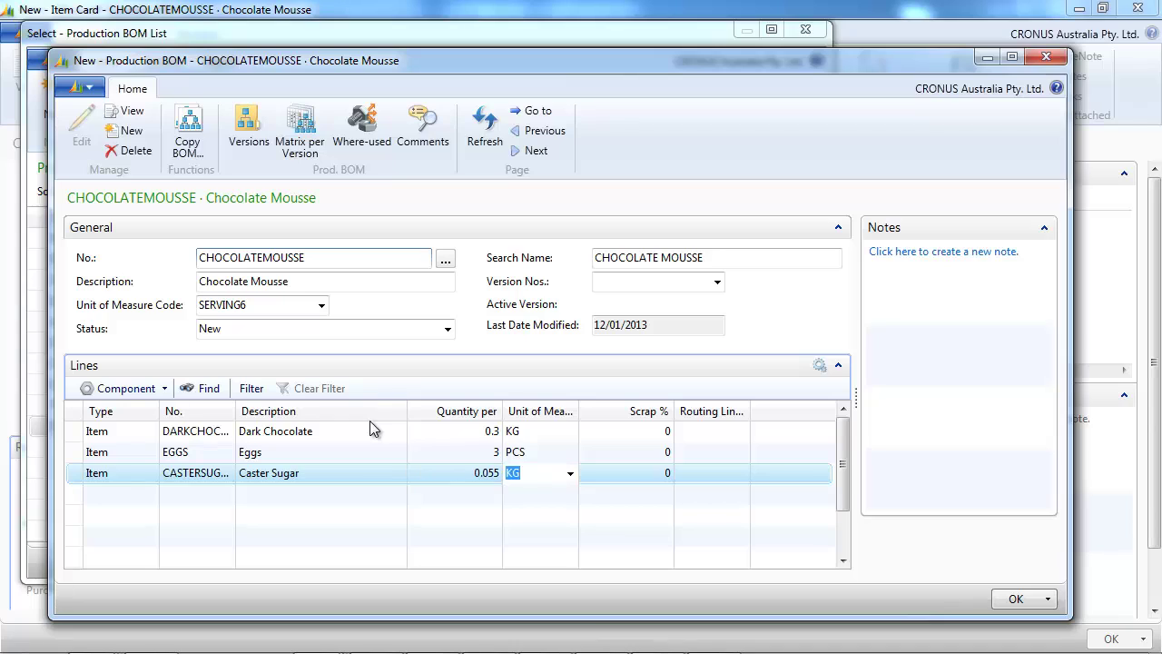
pyautogui.press('Return')
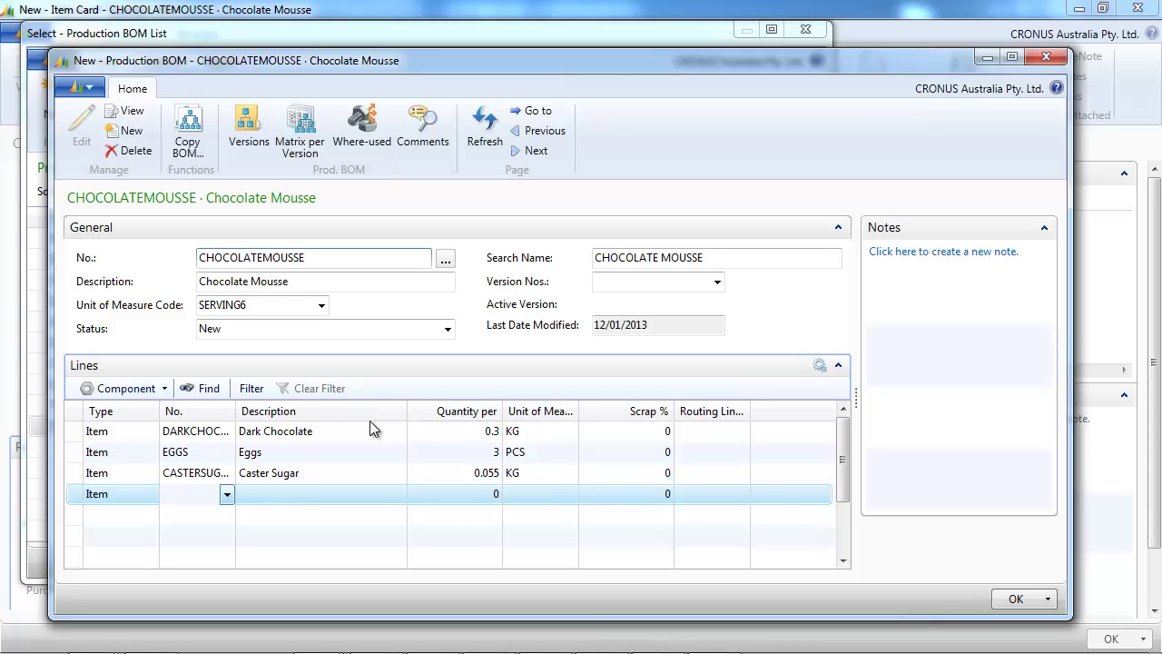
# Add item lines COCOAPOWDER 0.05 and CREAMTHICKENED 0.3 litres
pyautogui.write('cp')
pyautogui.press('BackSpace')
pyautogui.write('o')
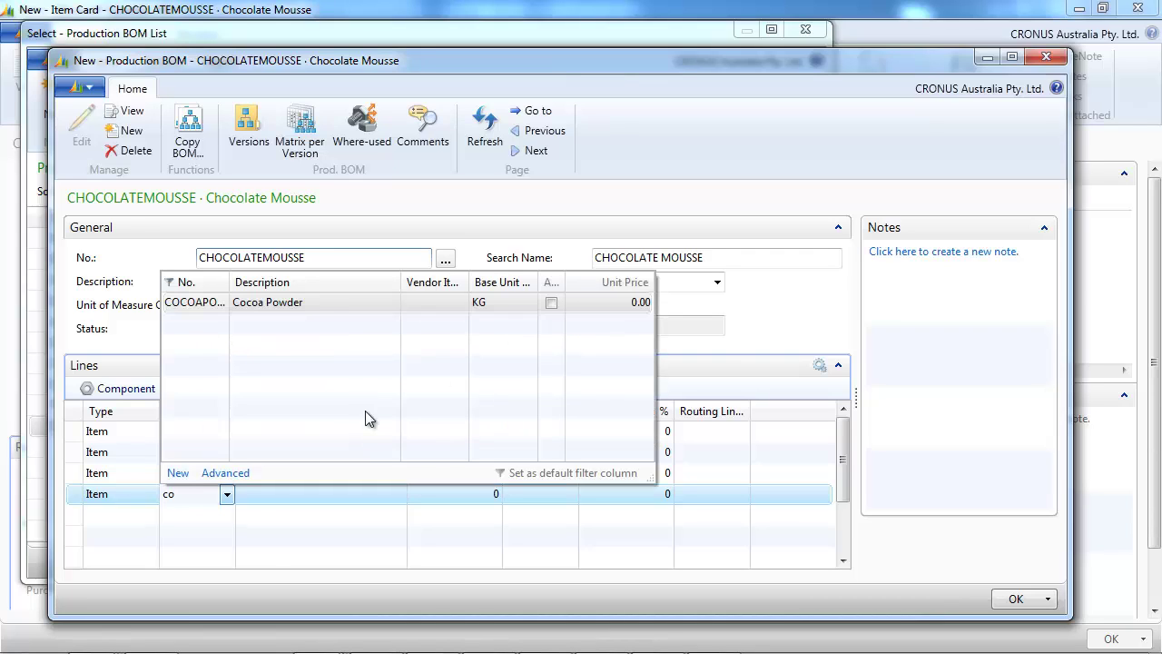
pyautogui.click(318, 300)
pyautogui.press('Tab')
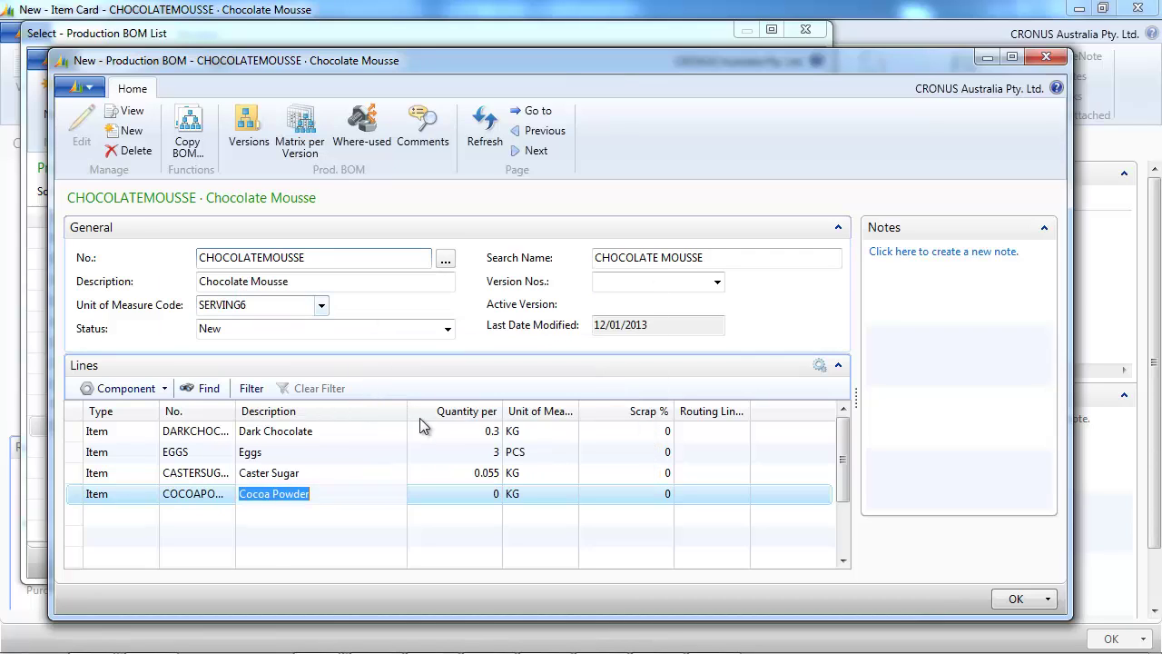
pyautogui.press('Tab')
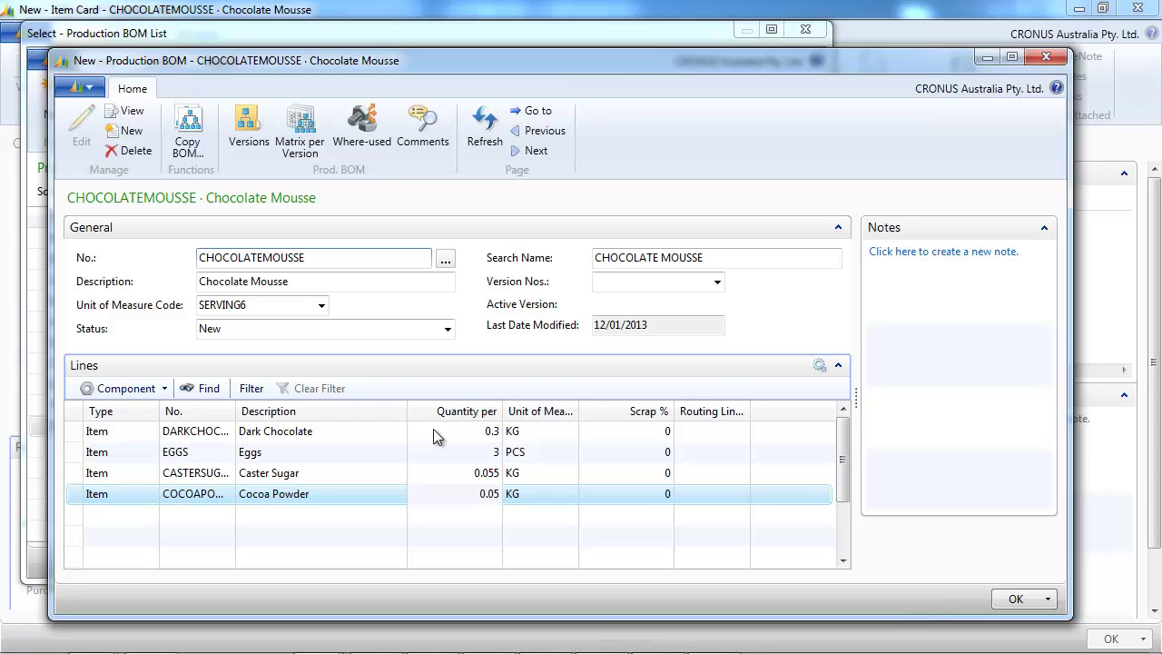
pyautogui.press('Tab')
pyautogui.press('Down')
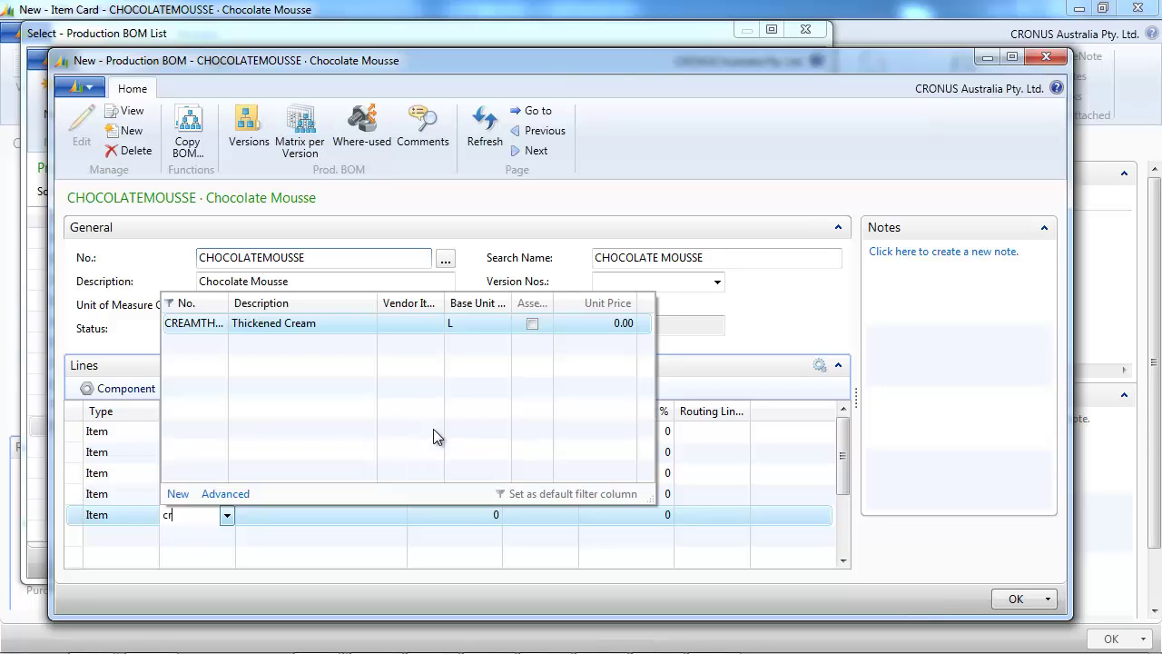
pyautogui.press('Tab')
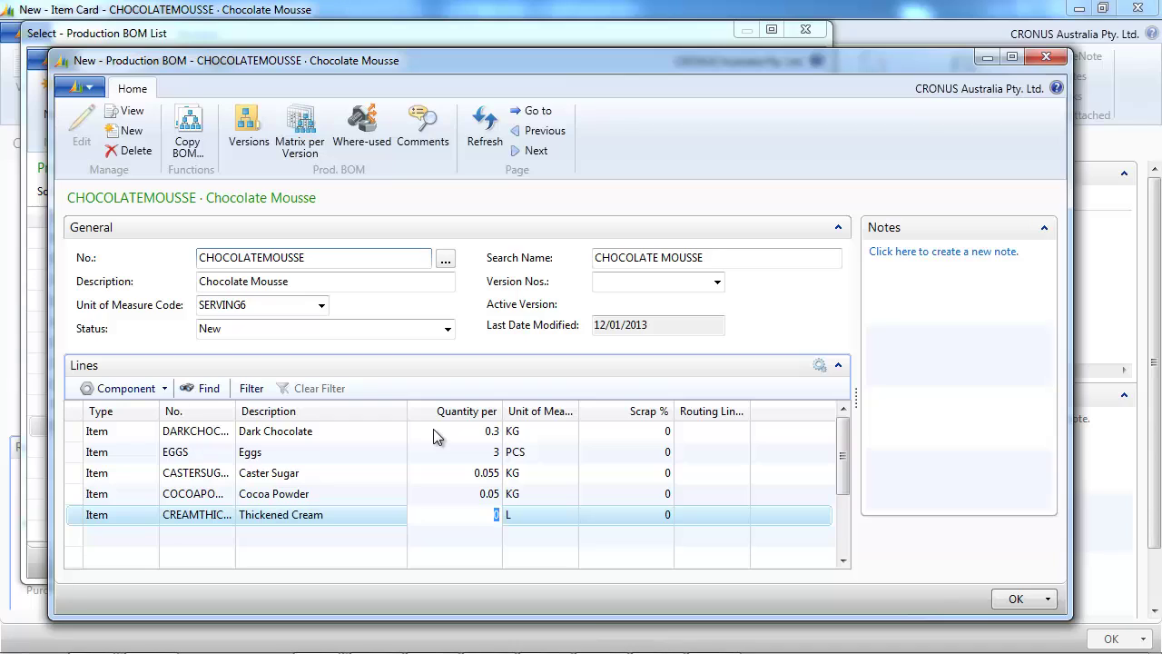
pyautogui.press('Tab')
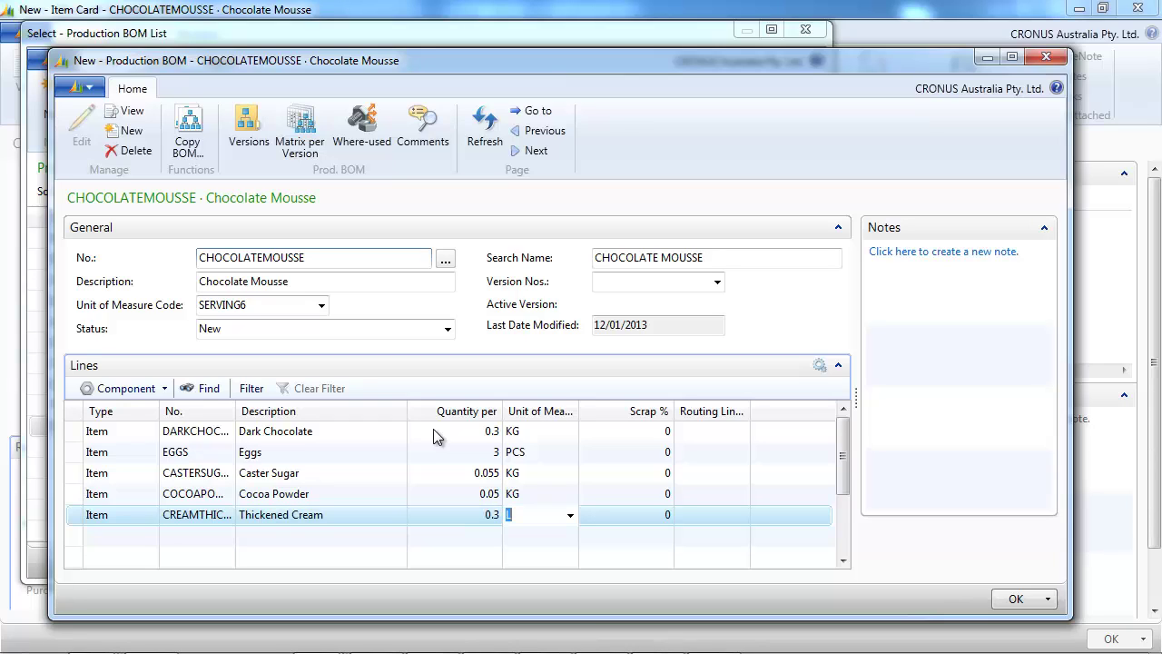
pyautogui.press('Down')
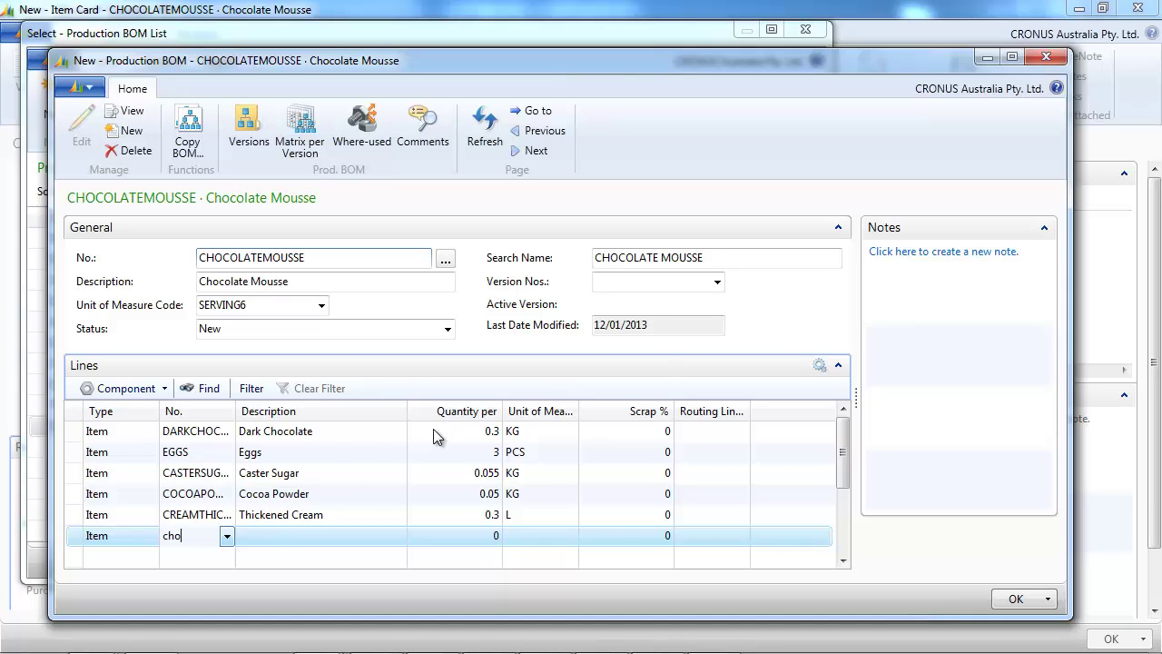
# Add the final line: grated chocolate, quantity 0.08 KG
pyautogui.press('Down')
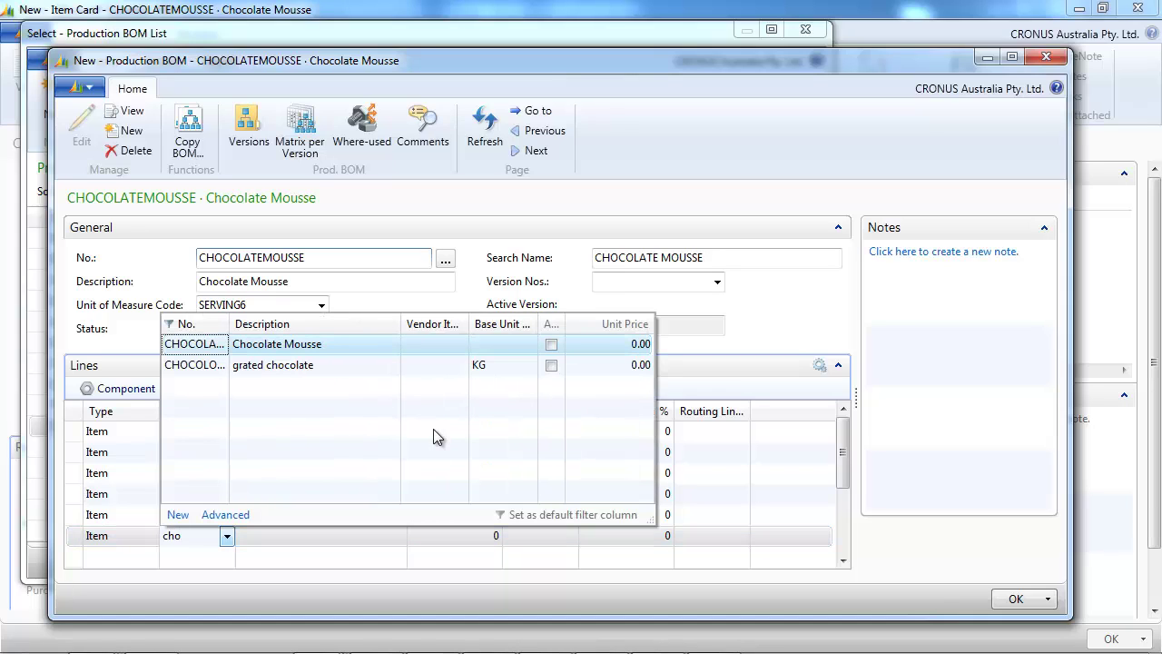
pyautogui.click(318, 367)
pyautogui.press('Tab')
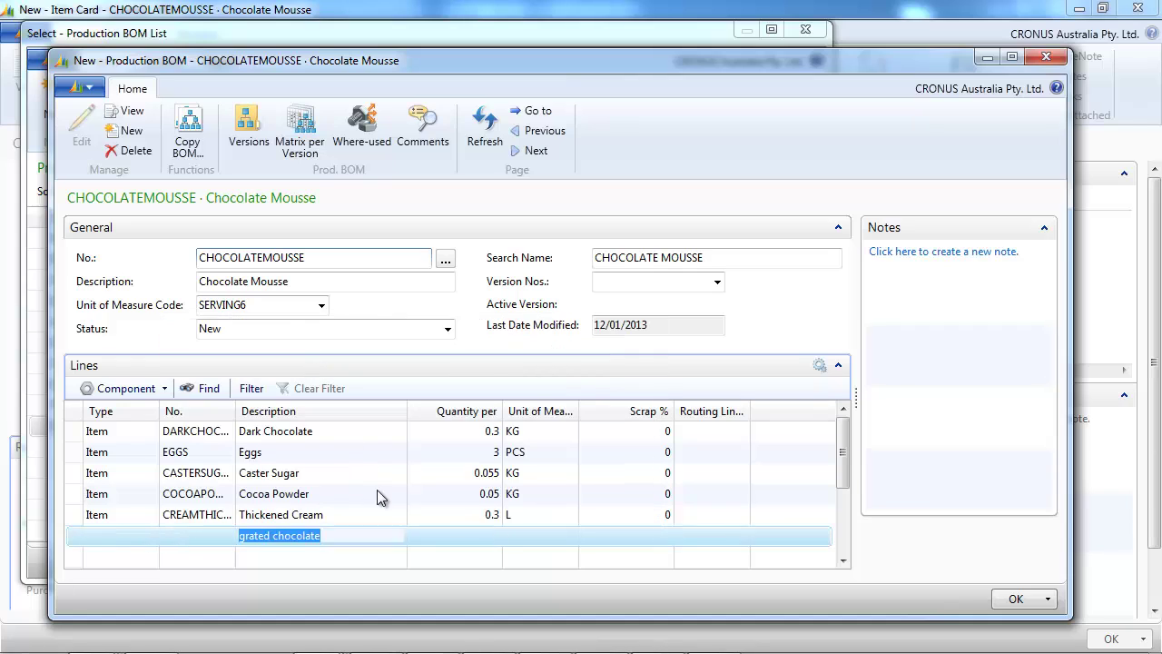
pyautogui.write('0.08')
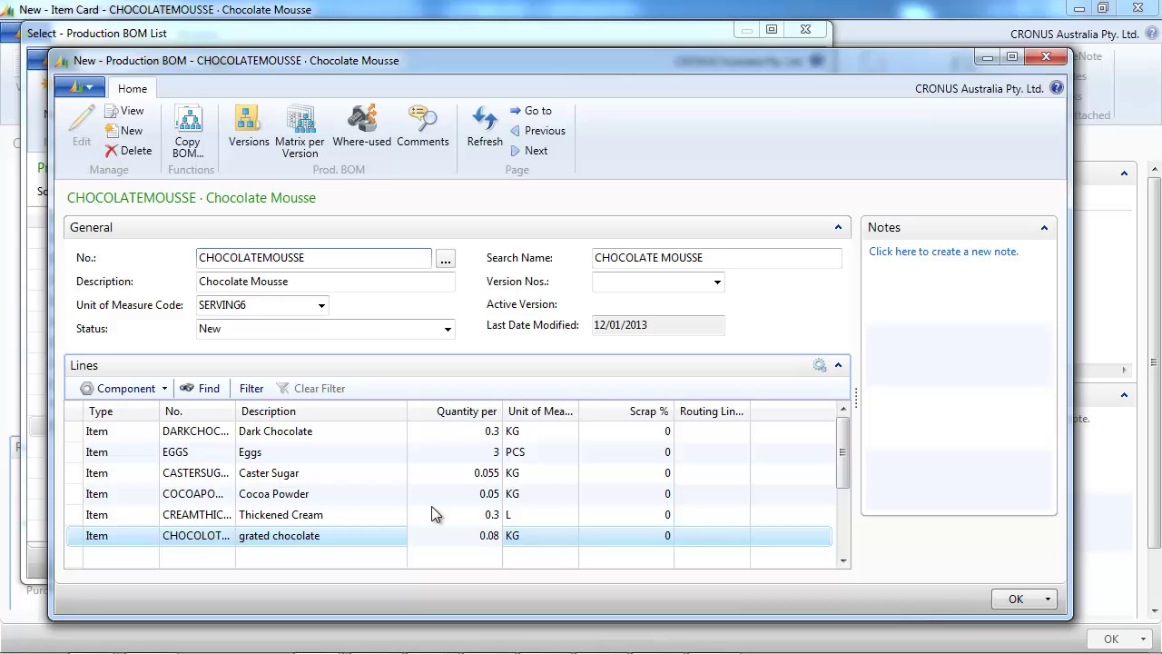
pyautogui.press('Tab')
pyautogui.press('Up')
pyautogui.press('Up')
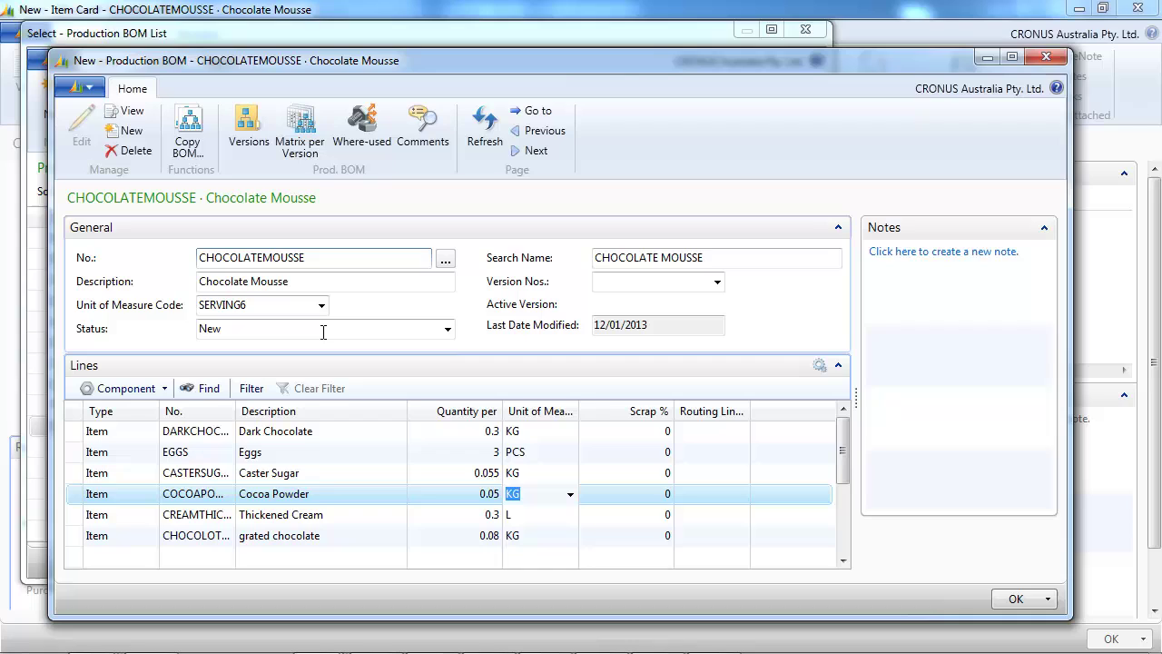
# Set the BOM status to Certified and assign CHOCOLATEMOUSSE as the item's Production BOM No
pyautogui.click(447, 328)
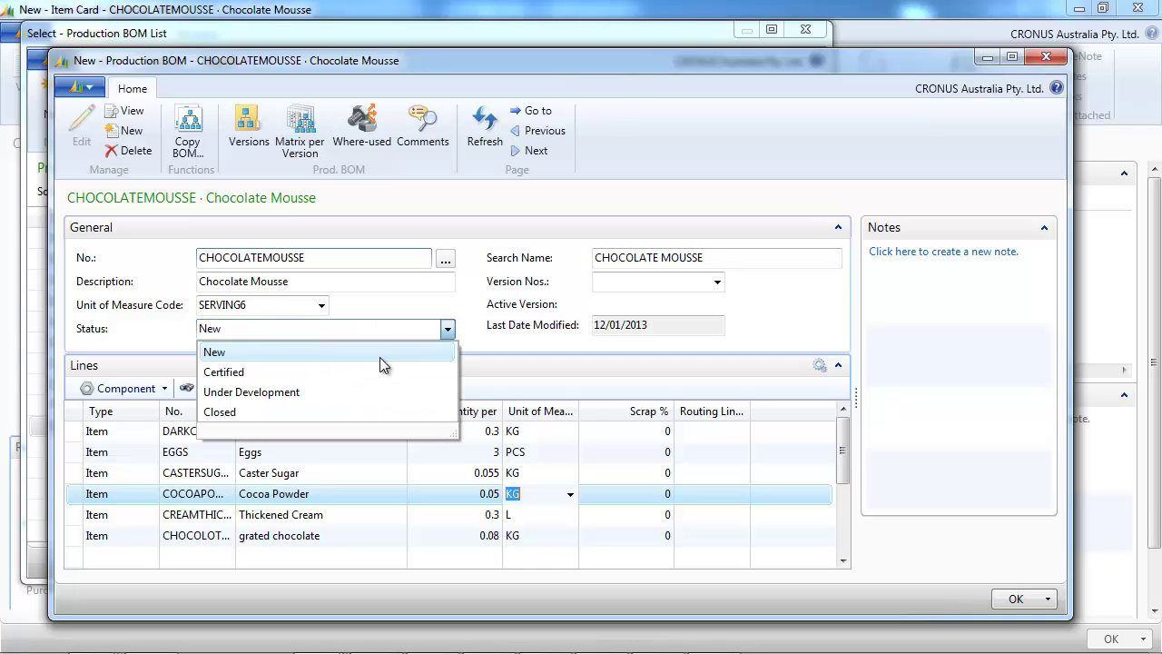
pyautogui.click(228, 373)
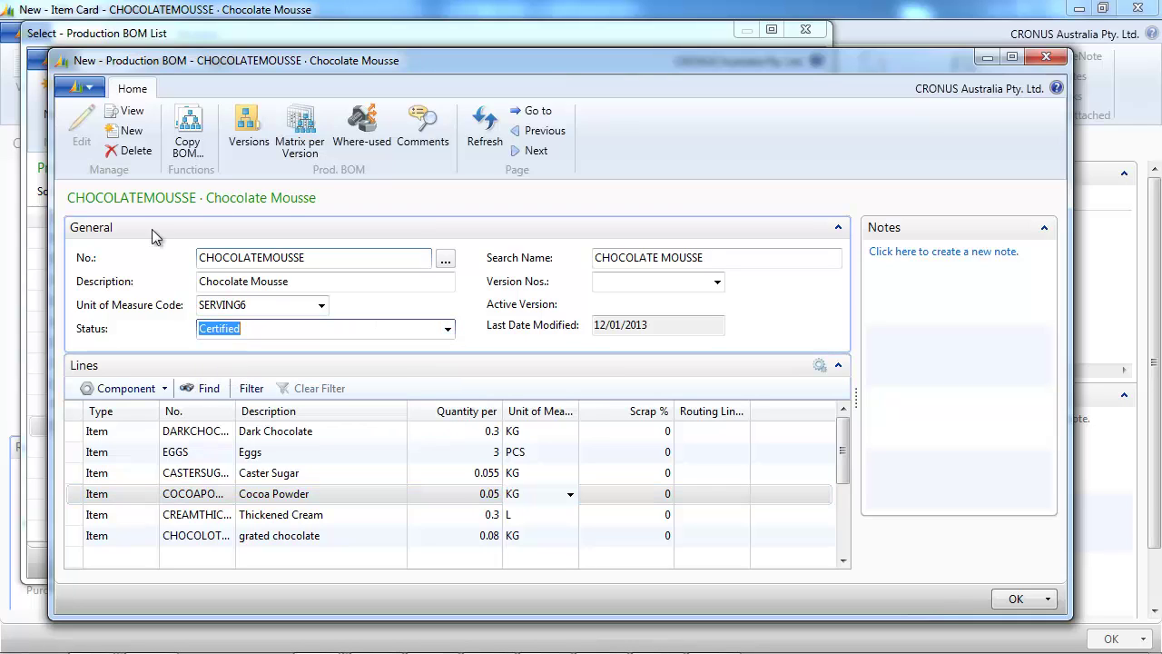
pyautogui.click(1015, 599)
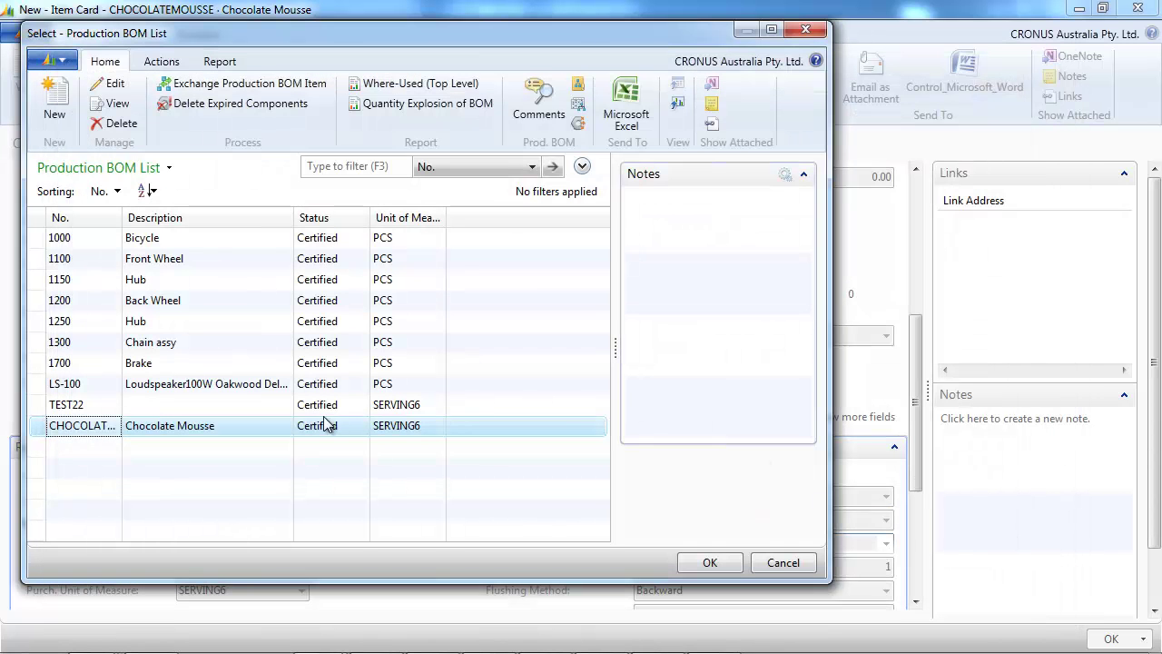
pyautogui.click(703, 563)
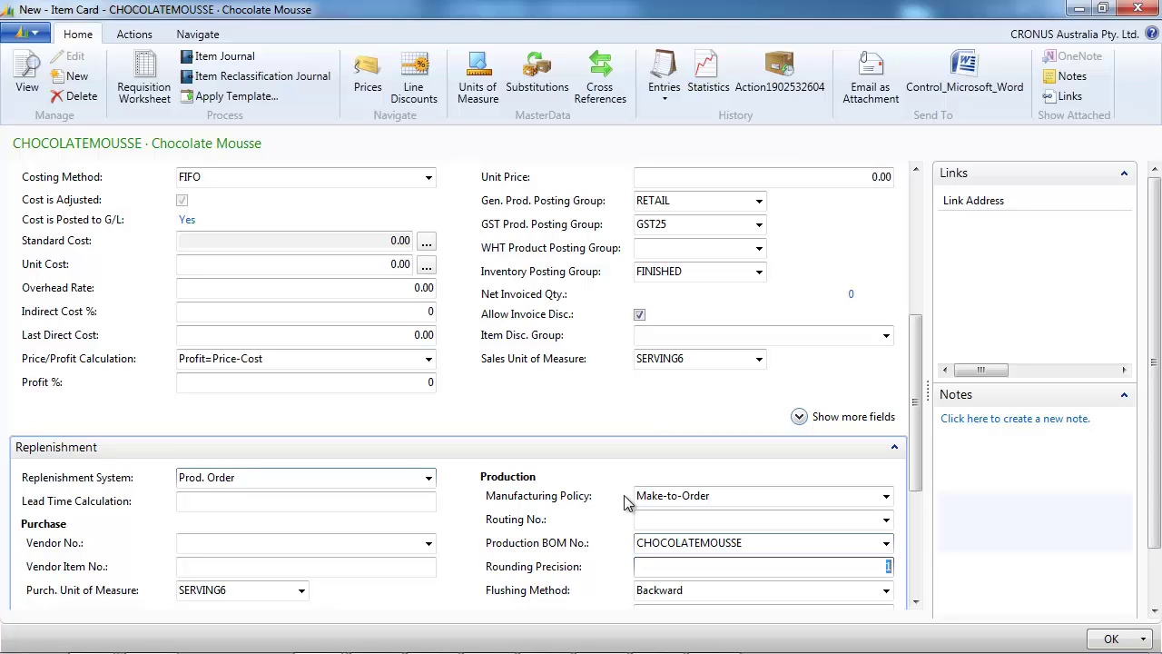
# Create a new released production order, numbered 101005
pyautogui.press('Escape')
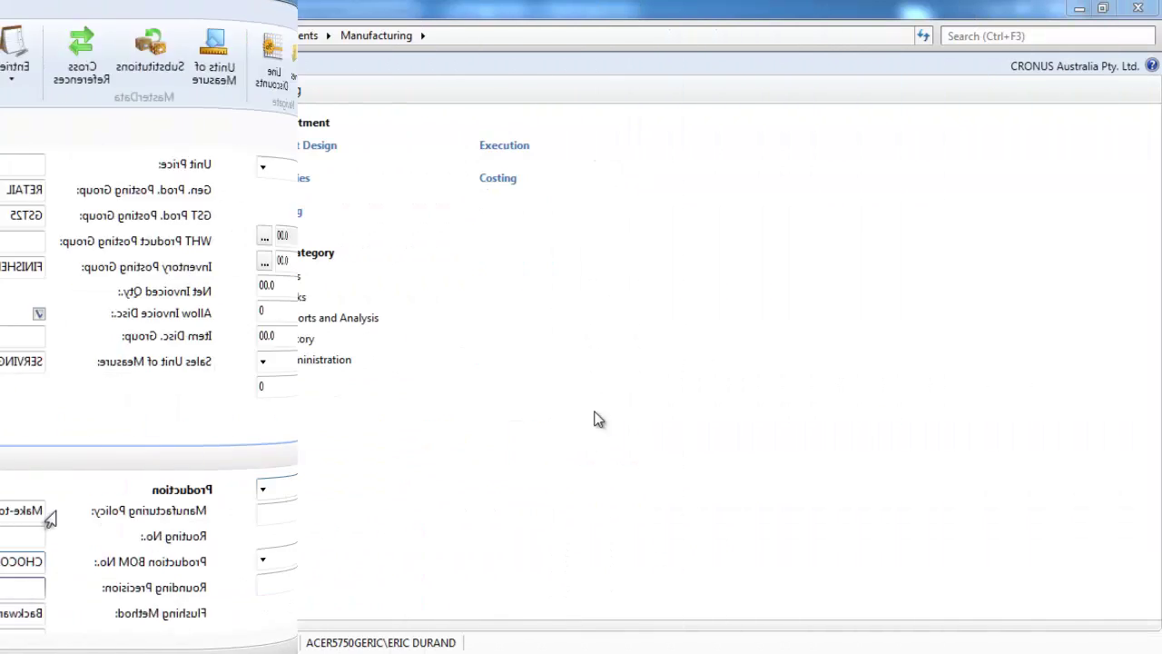
pyautogui.click(504, 145)
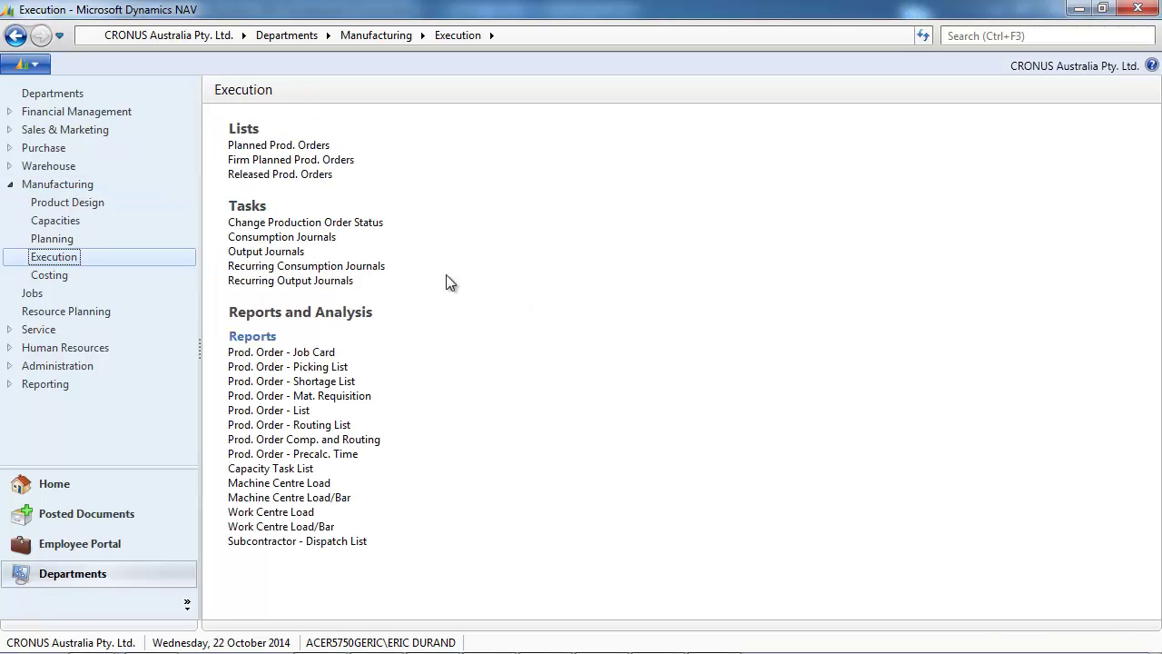
pyautogui.click(309, 175)
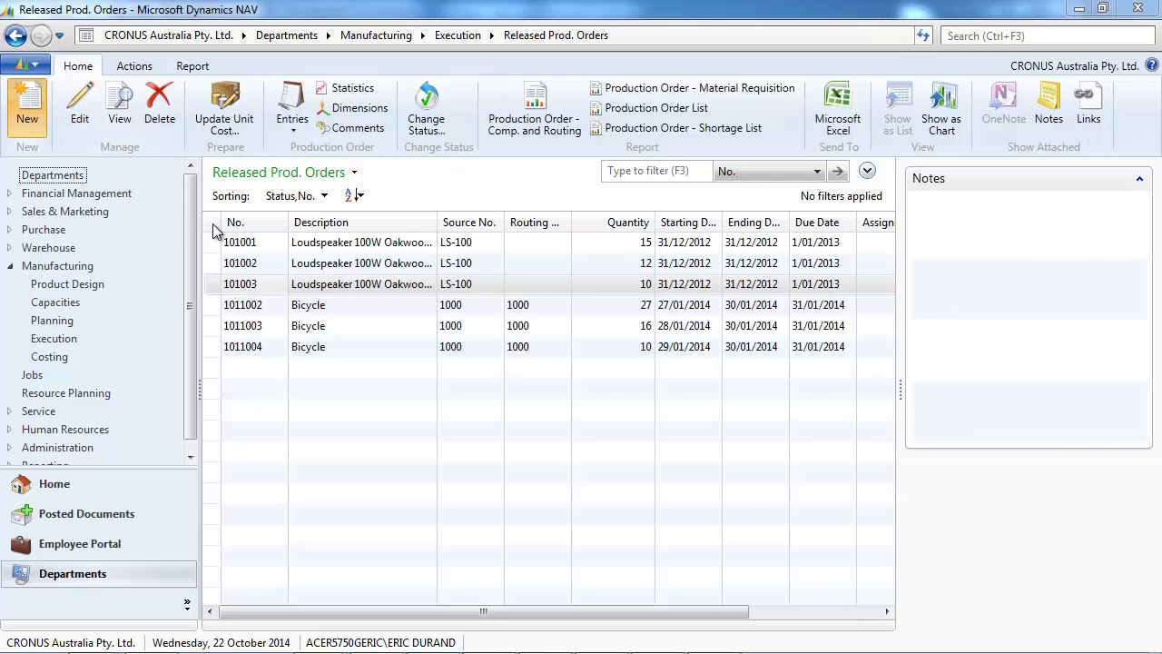
pyautogui.hotkey('ctrl', 'n')
# Set the order to produce CHOCOLATEMOUSSE with quantity 1
pyautogui.click(253, 235)
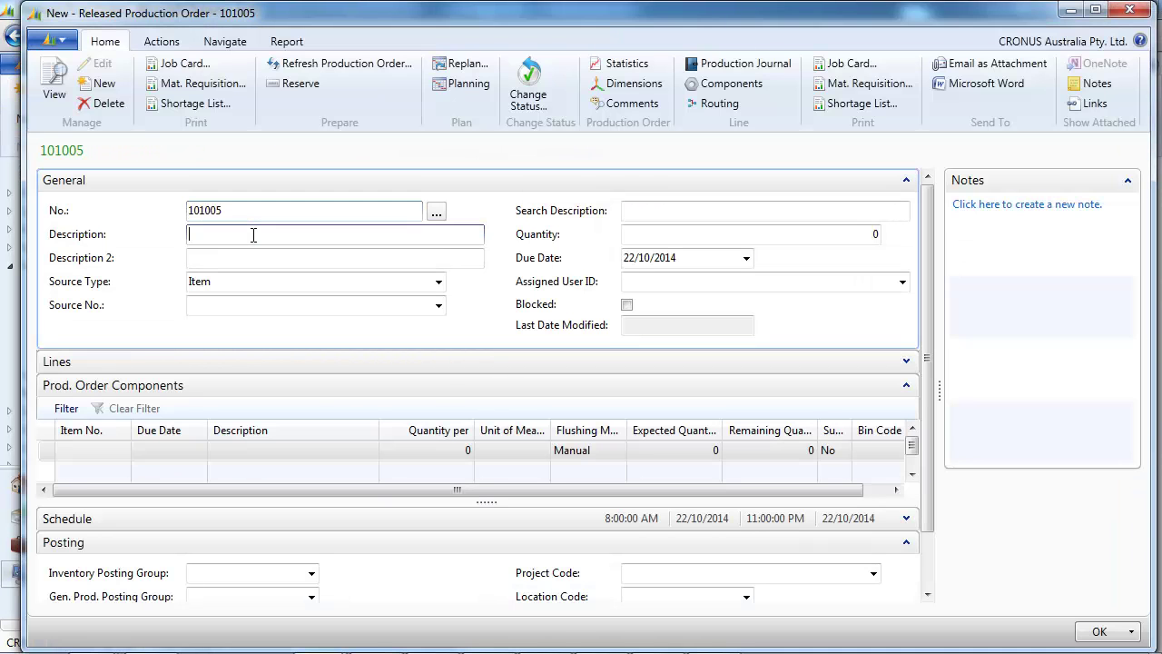
pyautogui.click(381, 304)
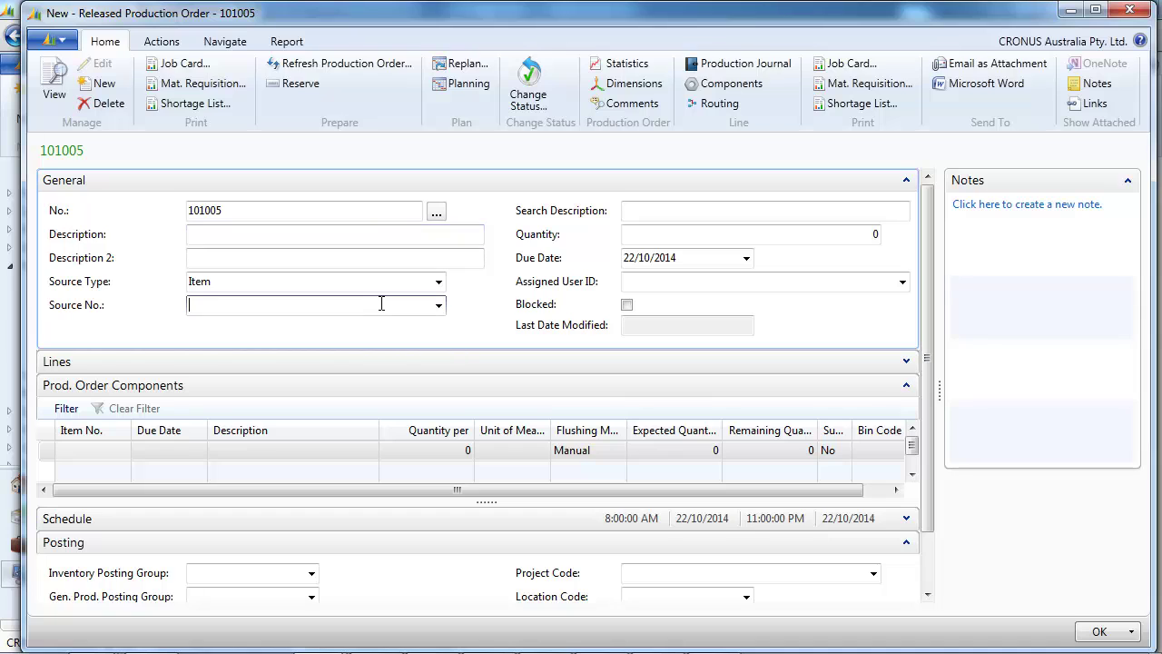
pyautogui.write('choc')
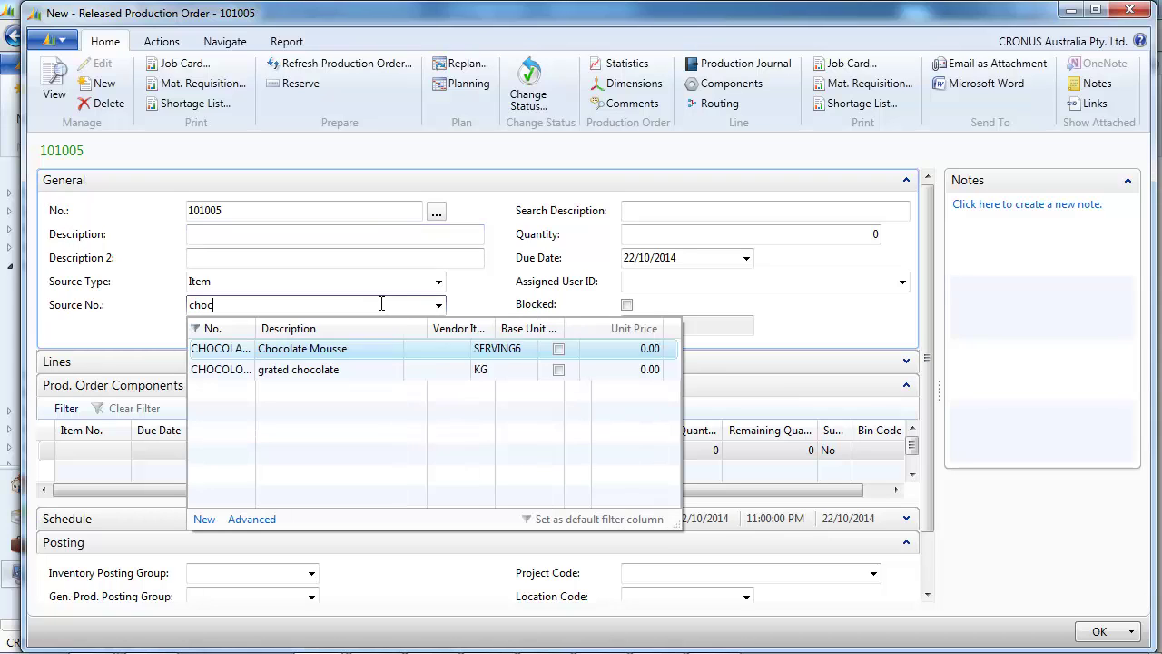
pyautogui.click(343, 350)
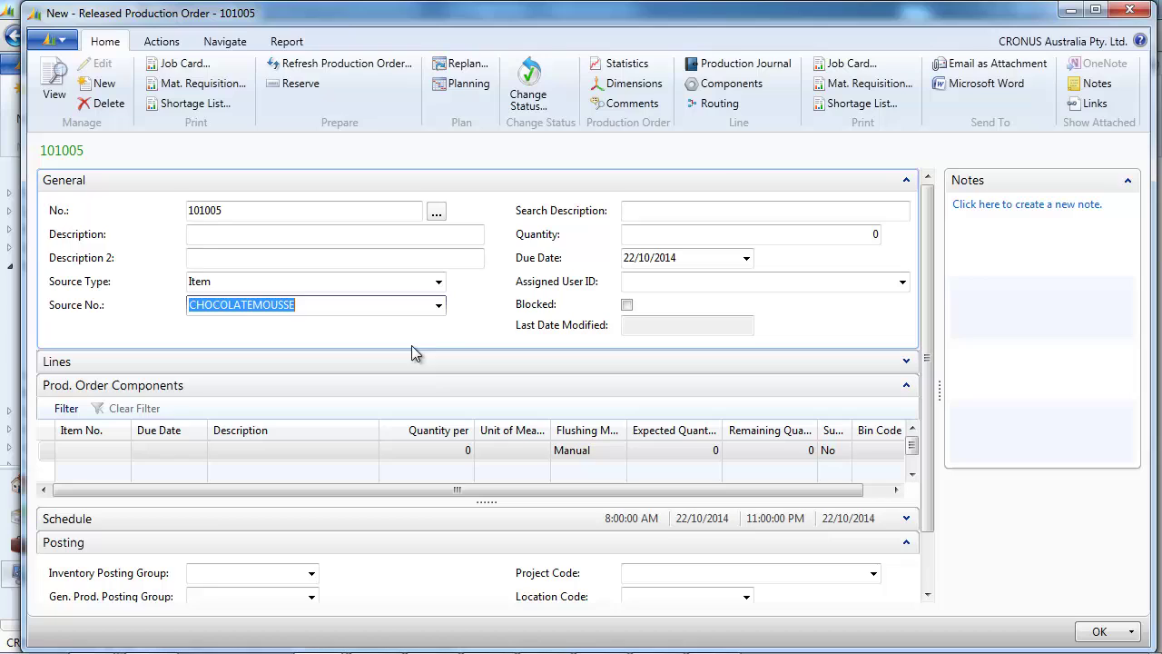
pyautogui.press('Tab')
pyautogui.click(877, 229)
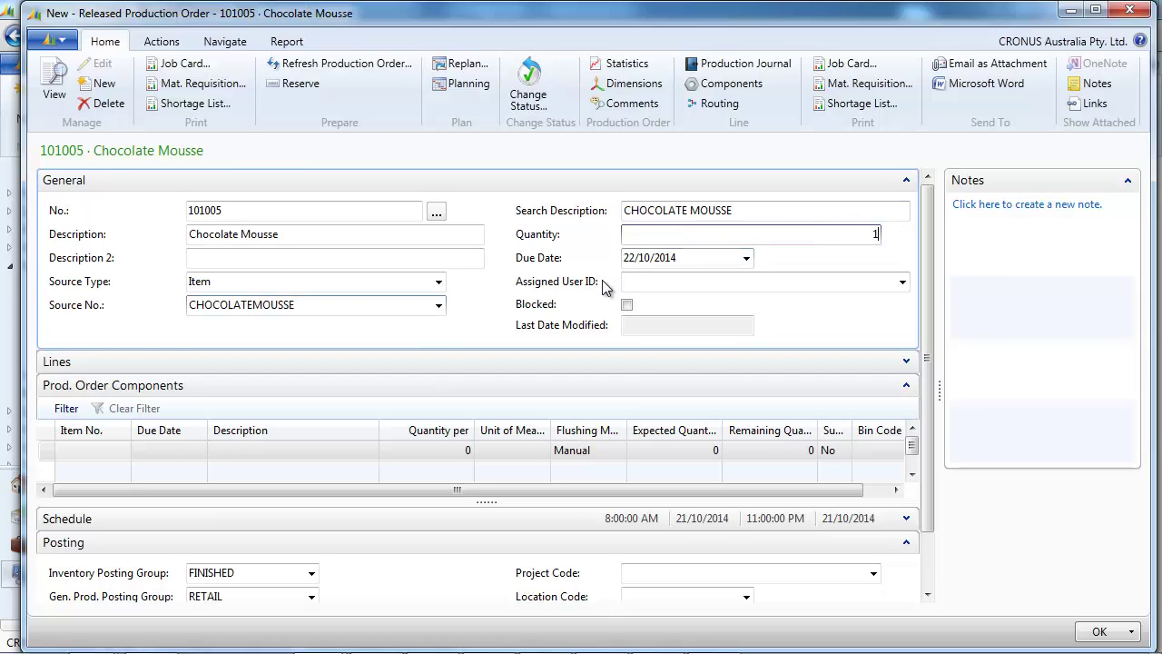
pyautogui.press('Tab')
# Set the order's location to BLUE and business posting group to NATIONAL
pyautogui.scroll(-1, 928, 558)
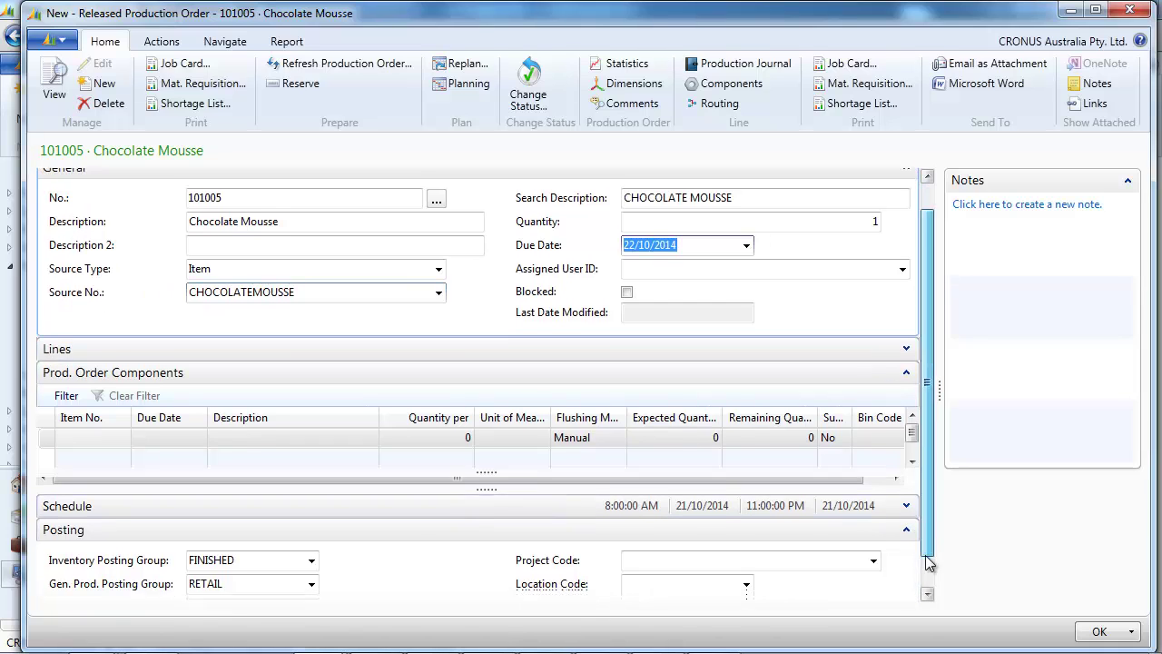
pyautogui.moveTo(928, 563); pyautogui.dragTo(929, 591)
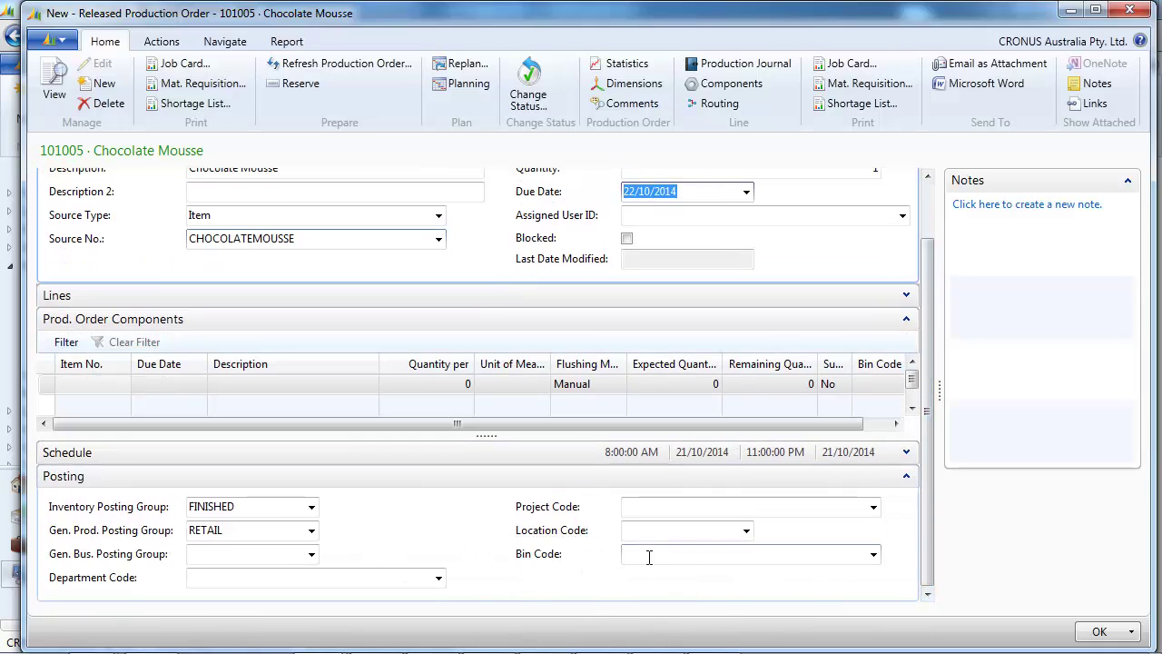
pyautogui.click(668, 534)
pyautogui.write('blue')
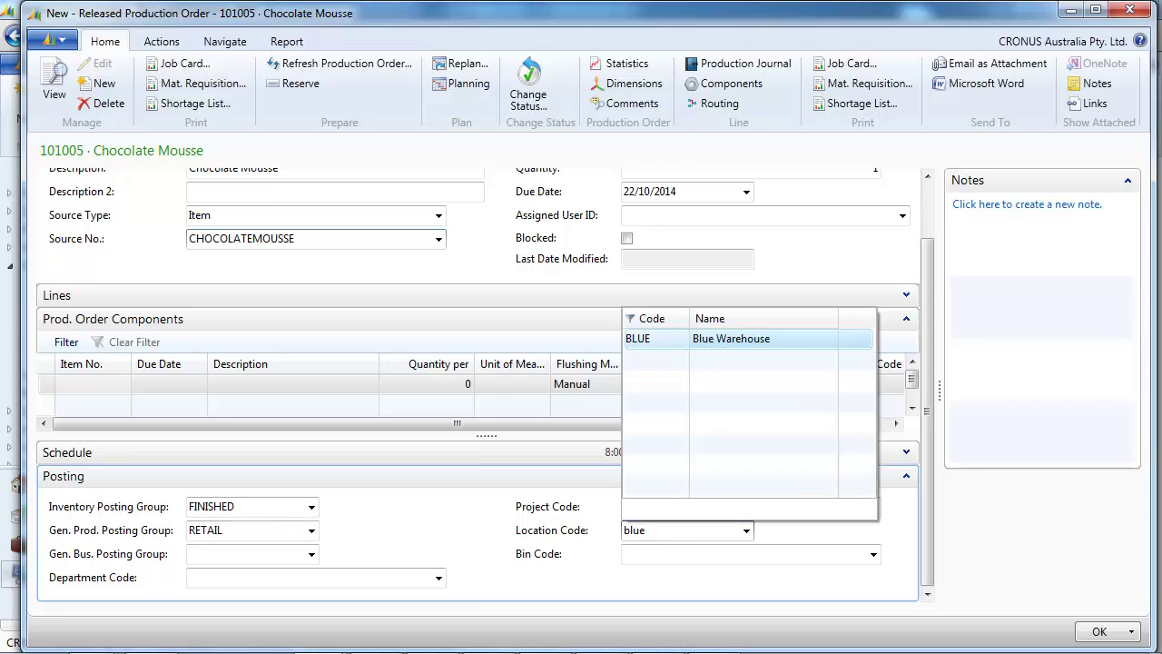
pyautogui.press('Tab')
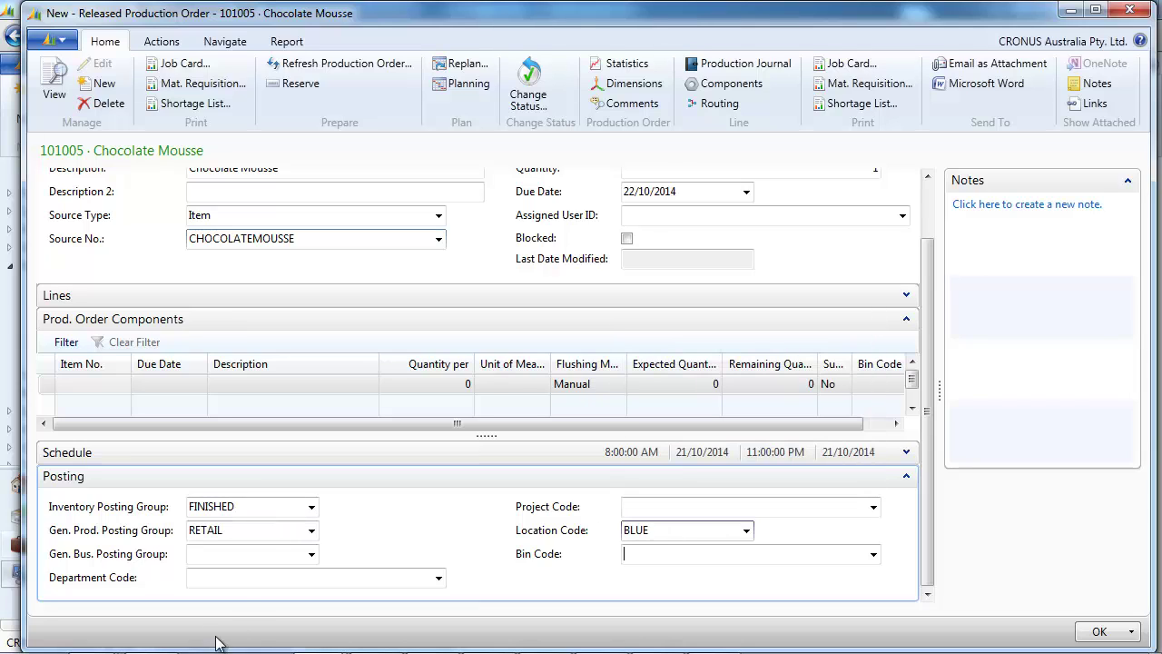
pyautogui.click(295, 555)
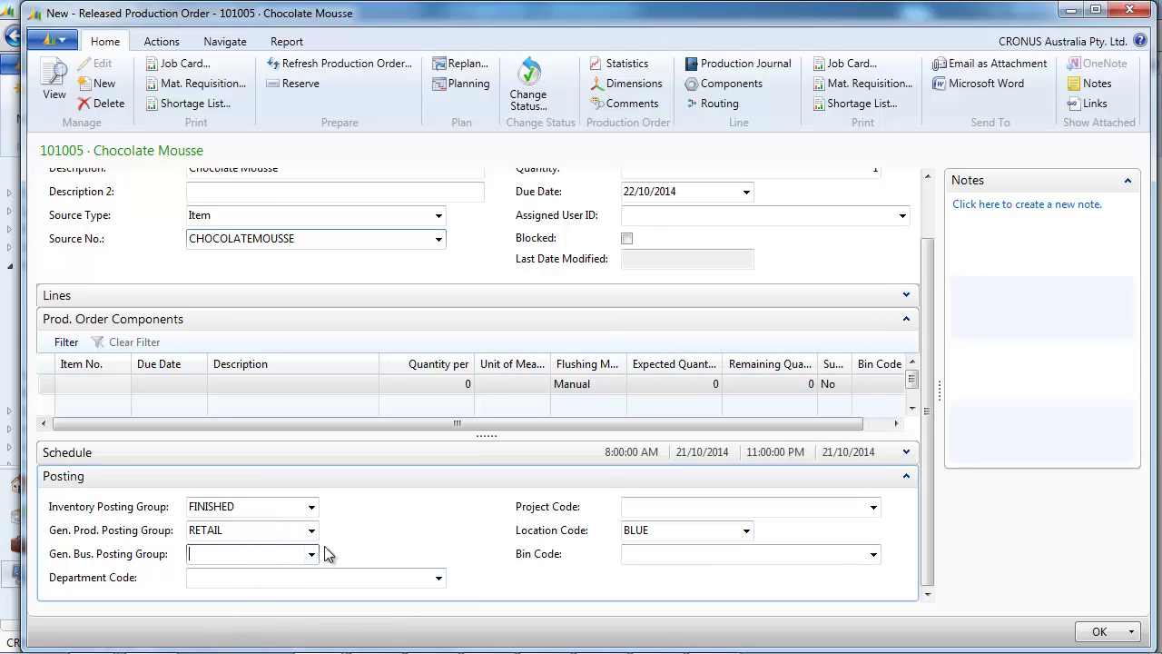
pyautogui.click(311, 556)
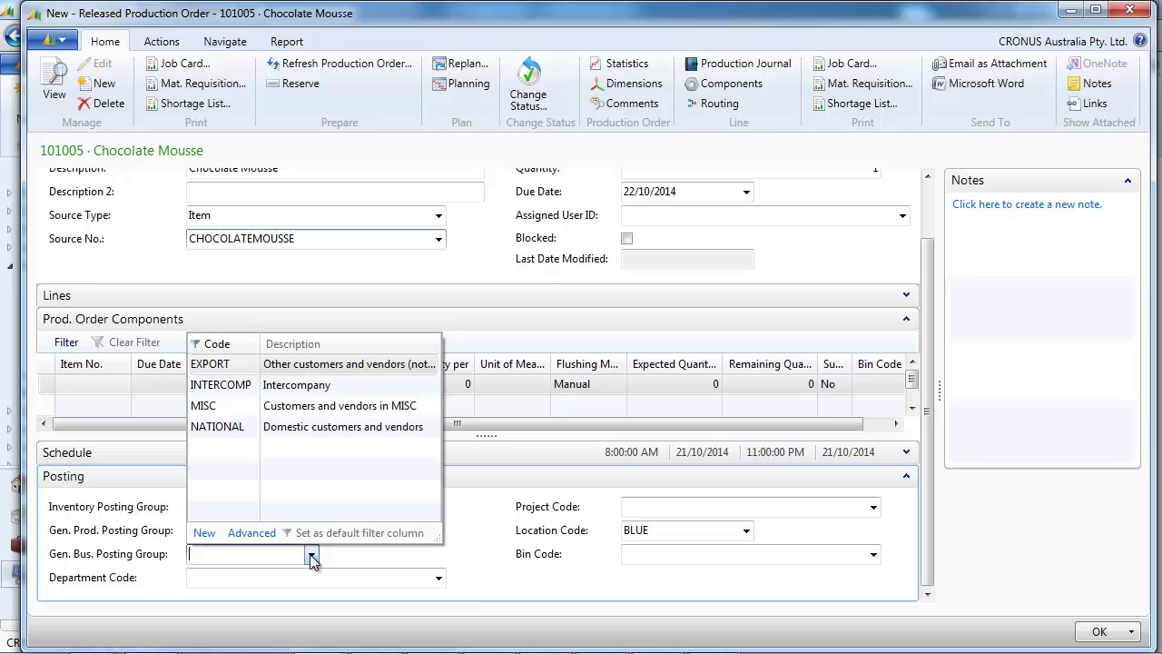
pyautogui.click(252, 432)
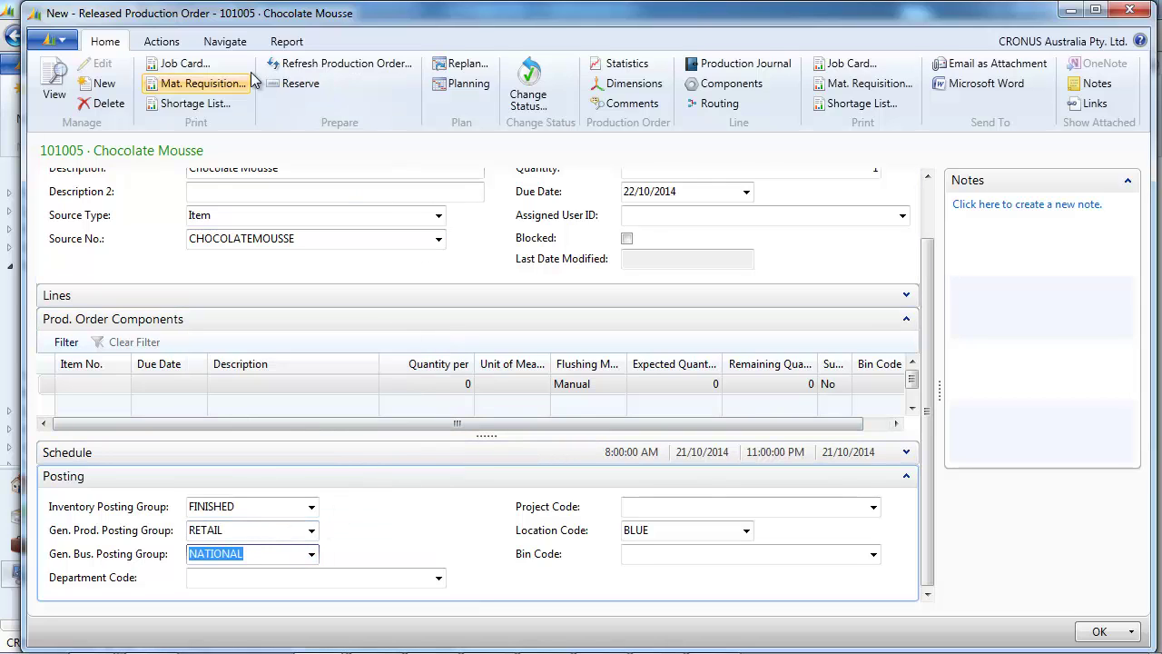
# Refresh order 101005 for lines, routings and component need, then review its components
pyautogui.scroll(2, 927, 333)
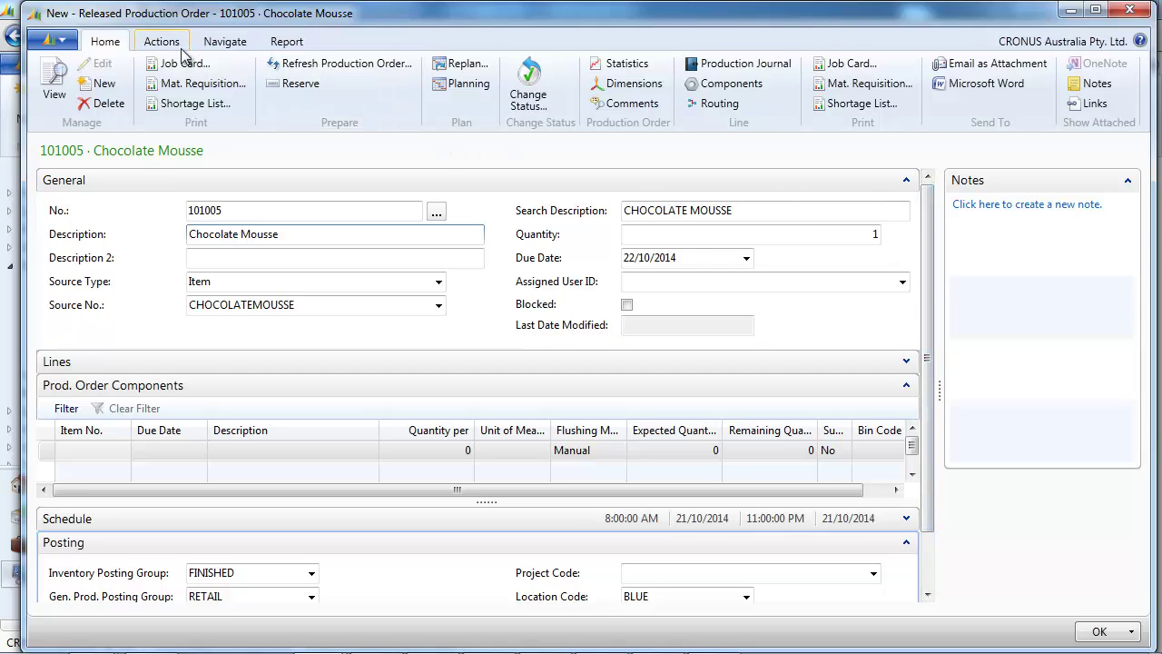
pyautogui.click(313, 63)
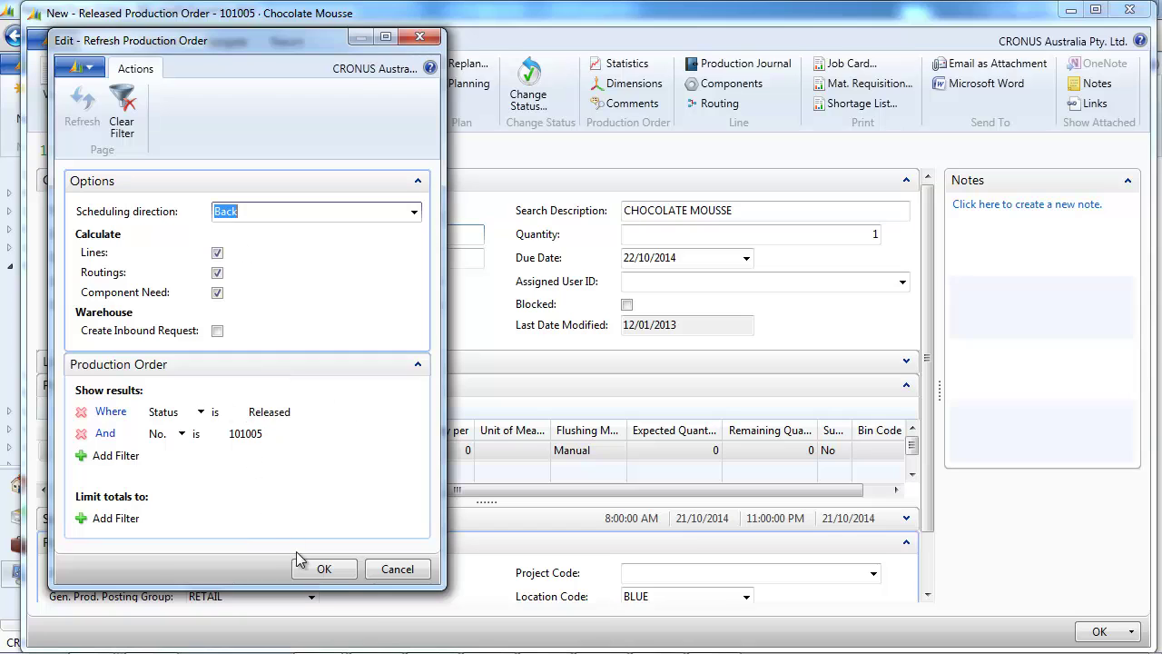
pyautogui.click(325, 569)
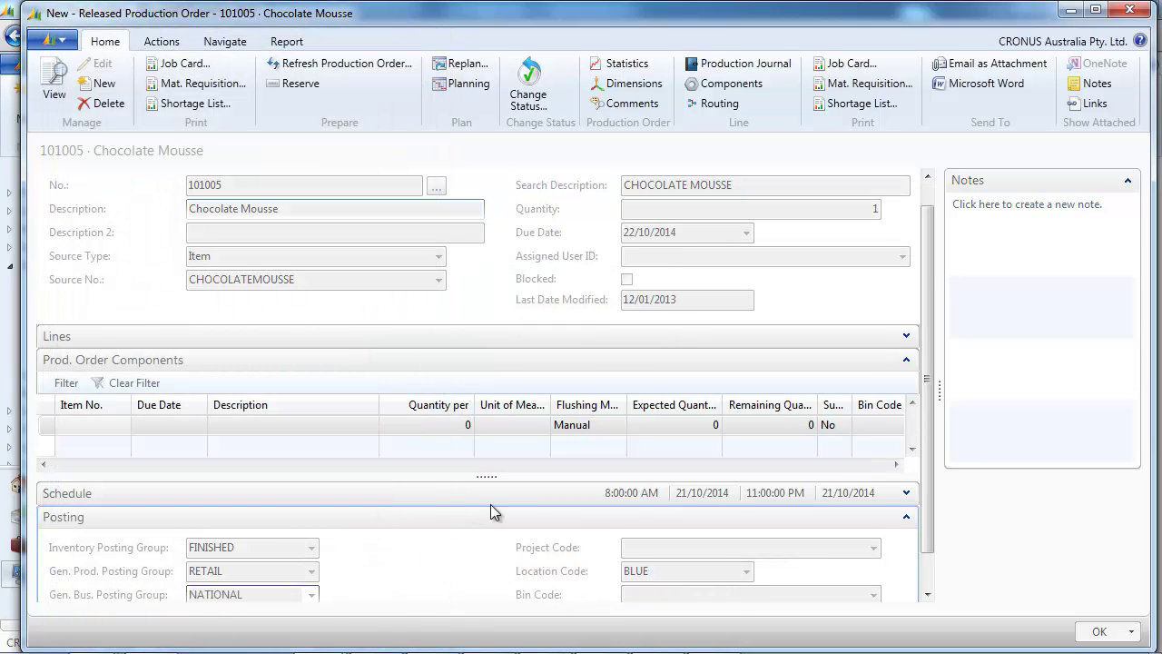
pyautogui.click(906, 361)
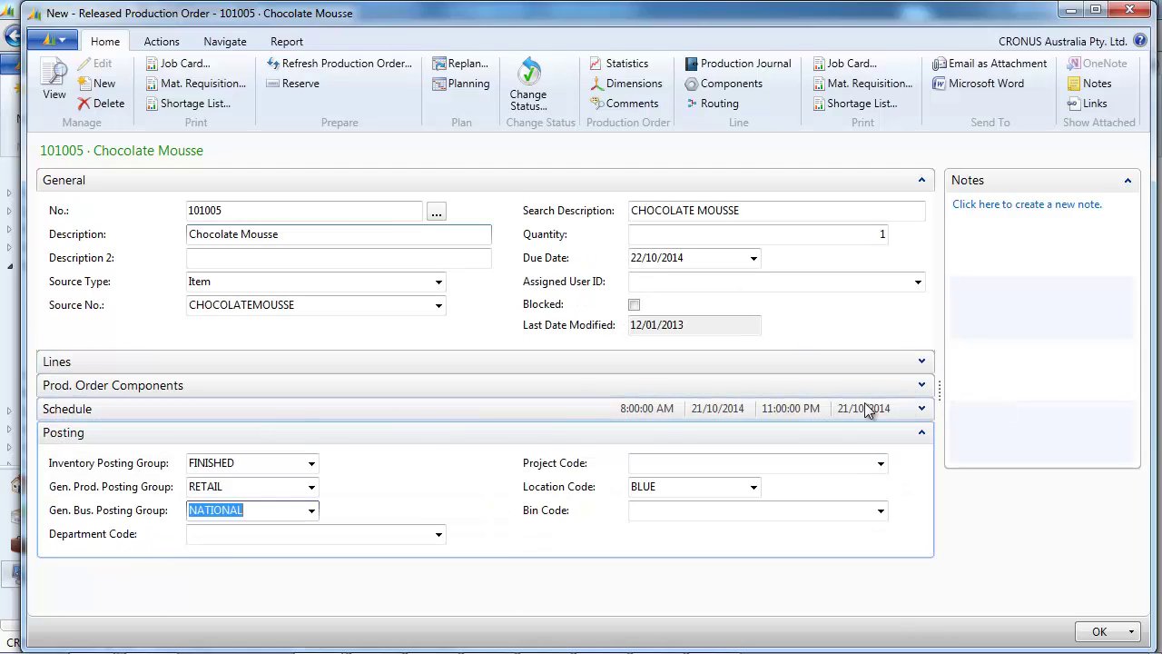
pyautogui.click(919, 434)
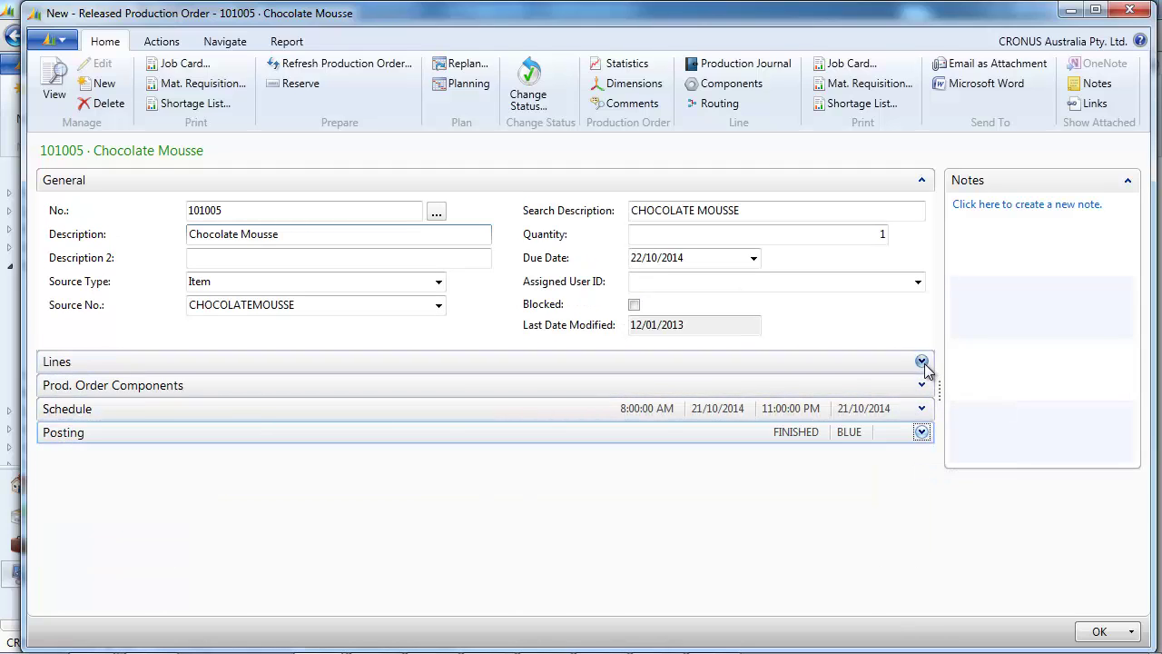
pyautogui.click(921, 361)
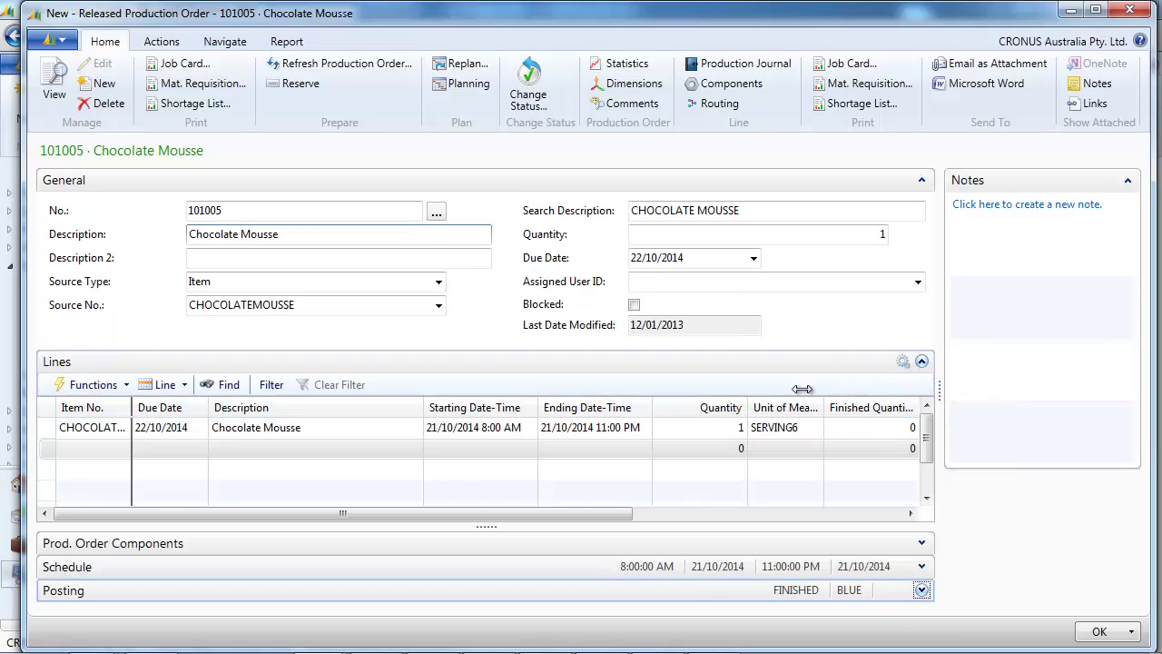
pyautogui.click(922, 363)
pyautogui.click(921, 385)
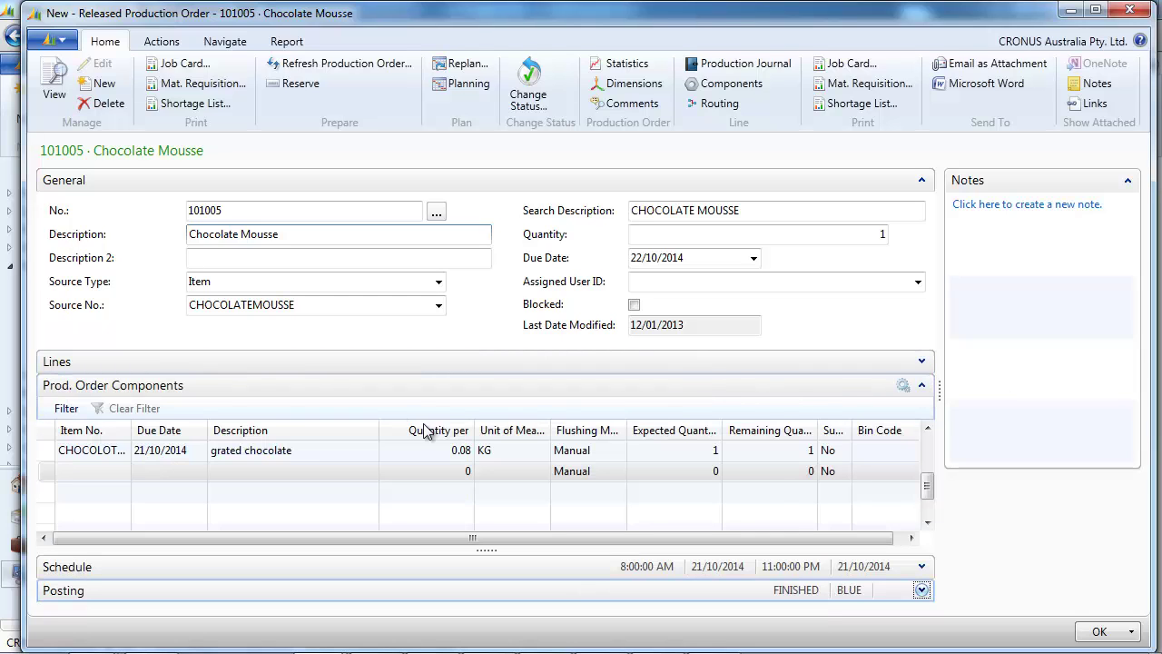
pyautogui.moveTo(926, 487); pyautogui.dragTo(926, 446)
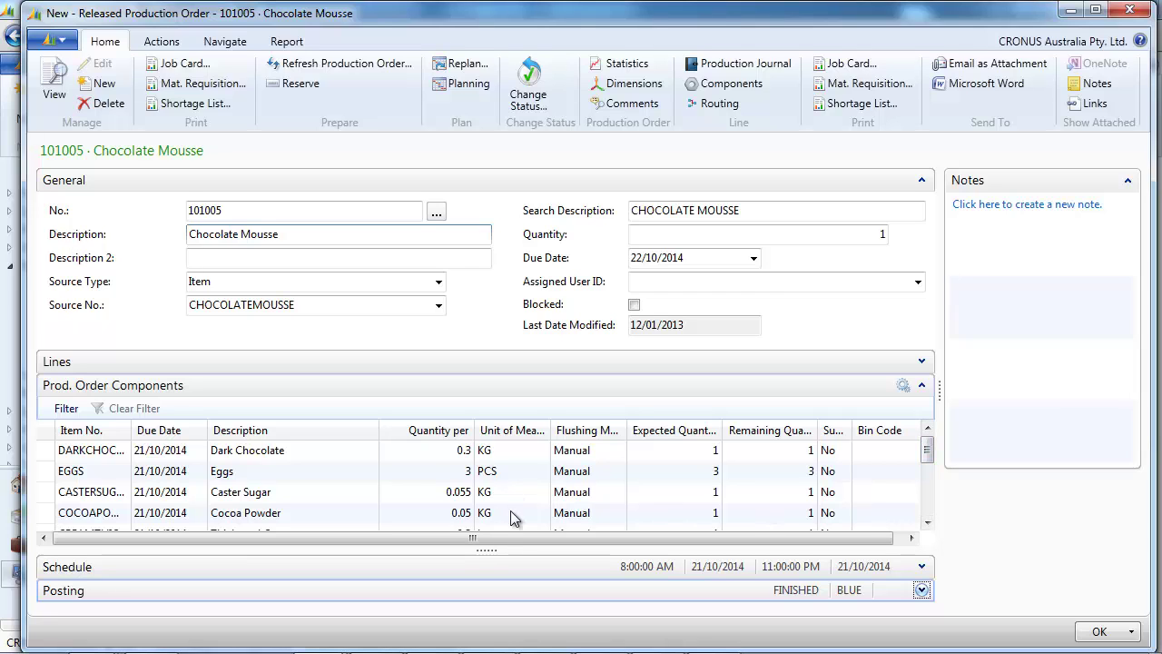
# Post the order's production journal lines and close the journal
pyautogui.click(225, 43)
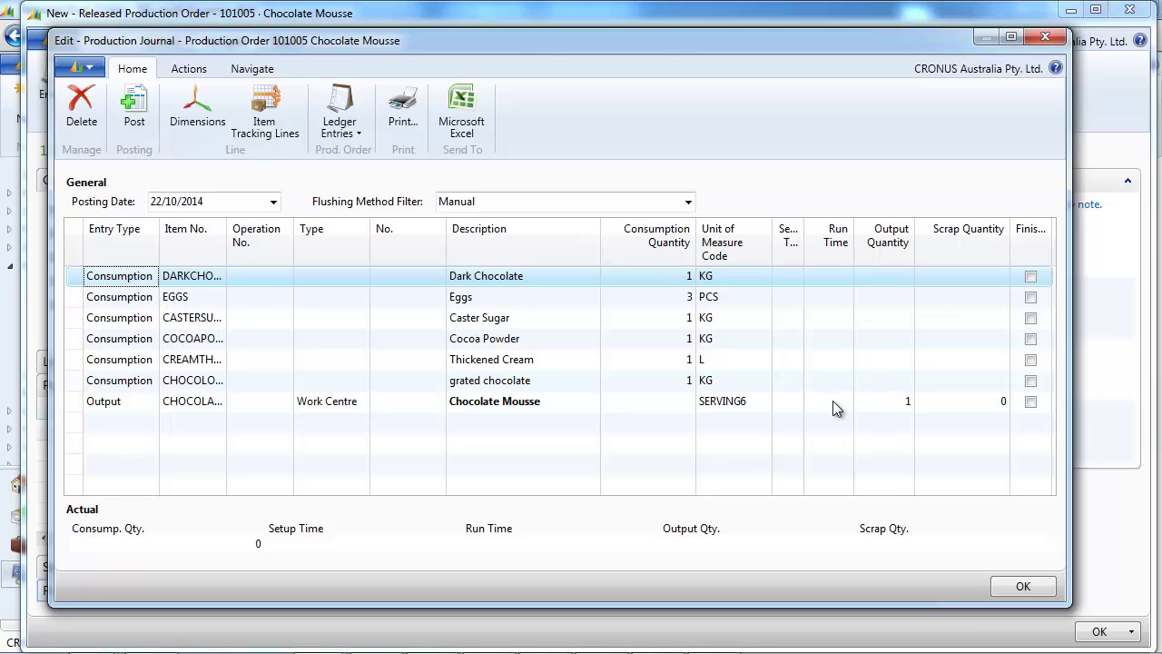
pyautogui.click(132, 123)
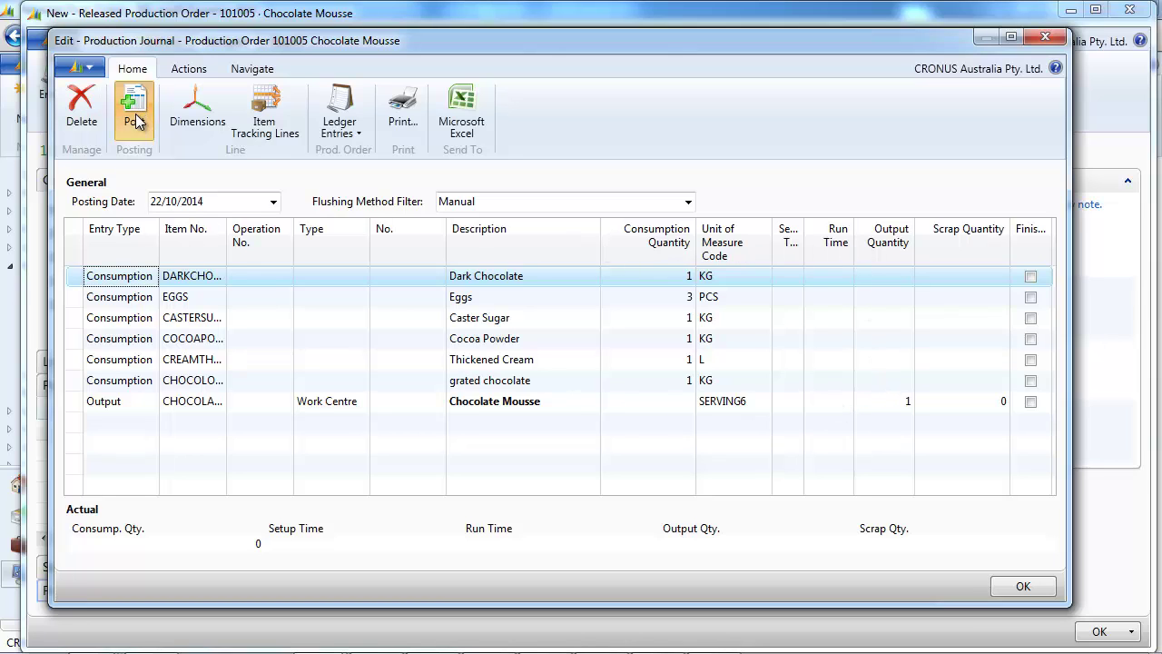
pyautogui.click(557, 348)
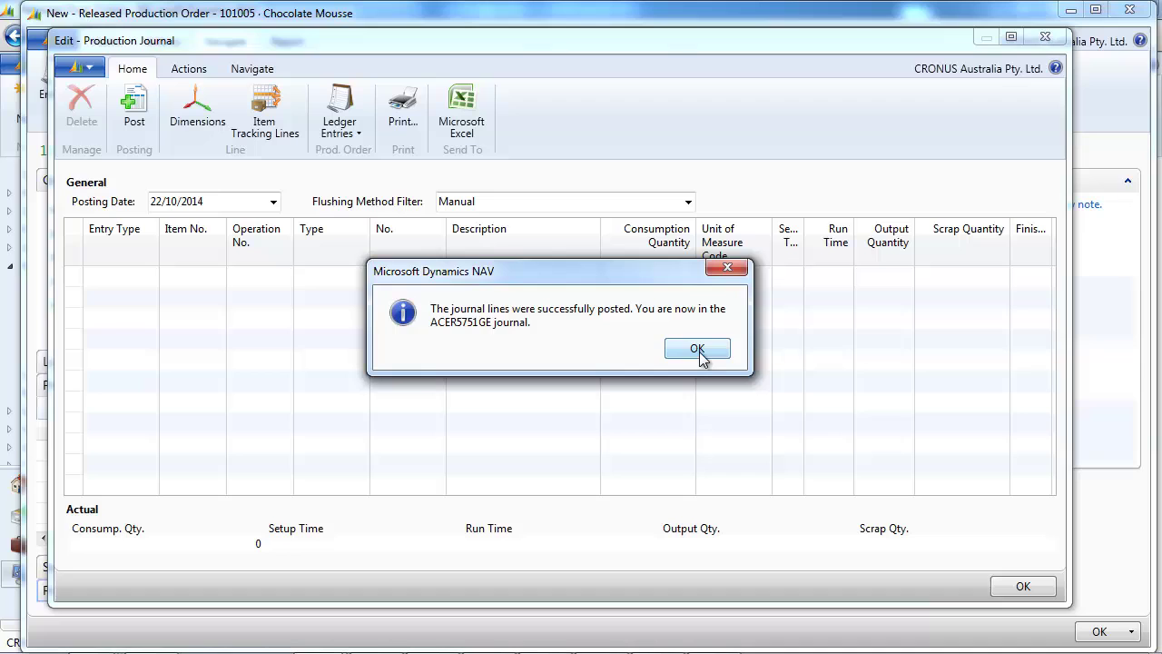
pyautogui.click(699, 354)
pyautogui.click(1045, 36)
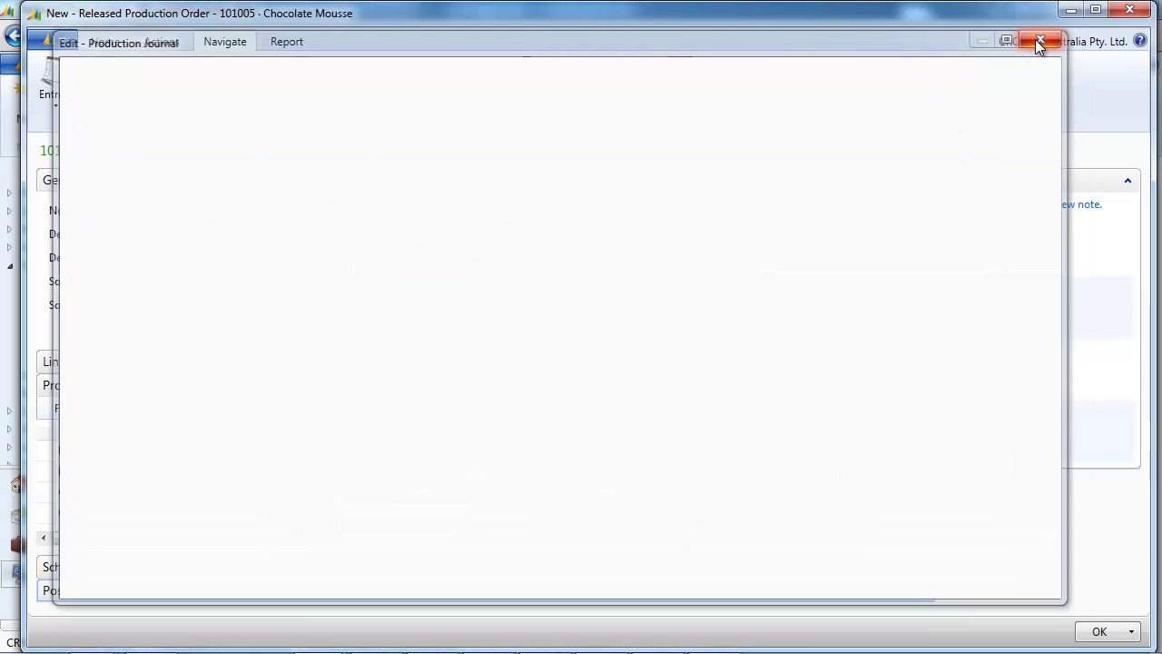
# Check the item ledger entries for the Chocolate Mousse output entry
pyautogui.click(56, 96)
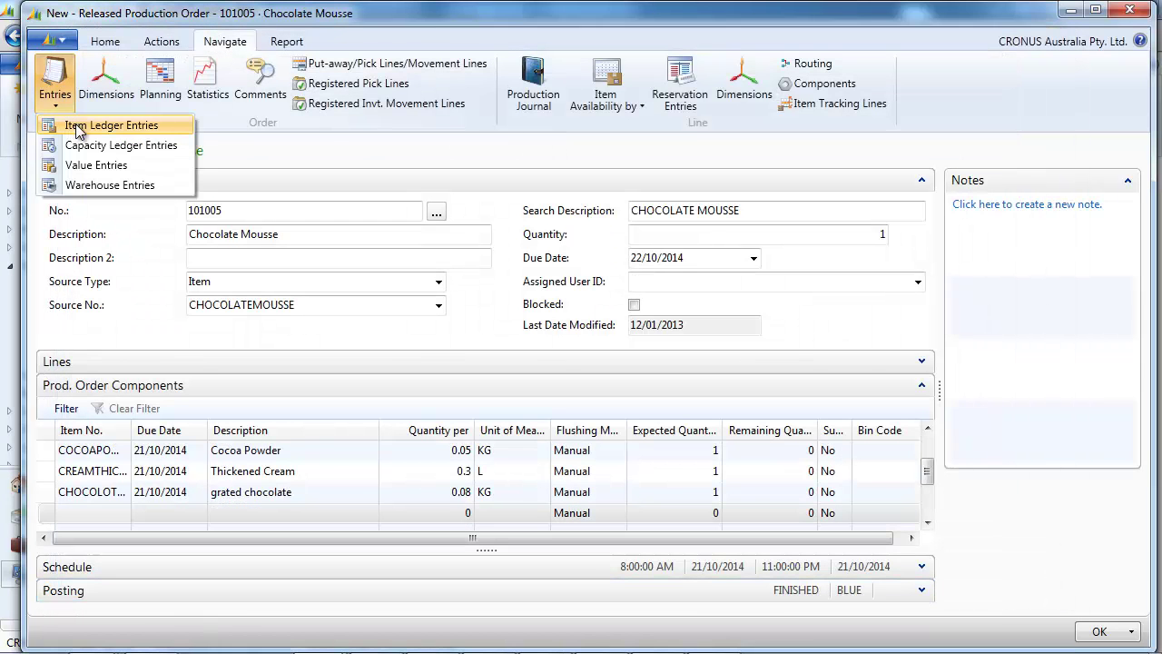
pyautogui.click(111, 125)
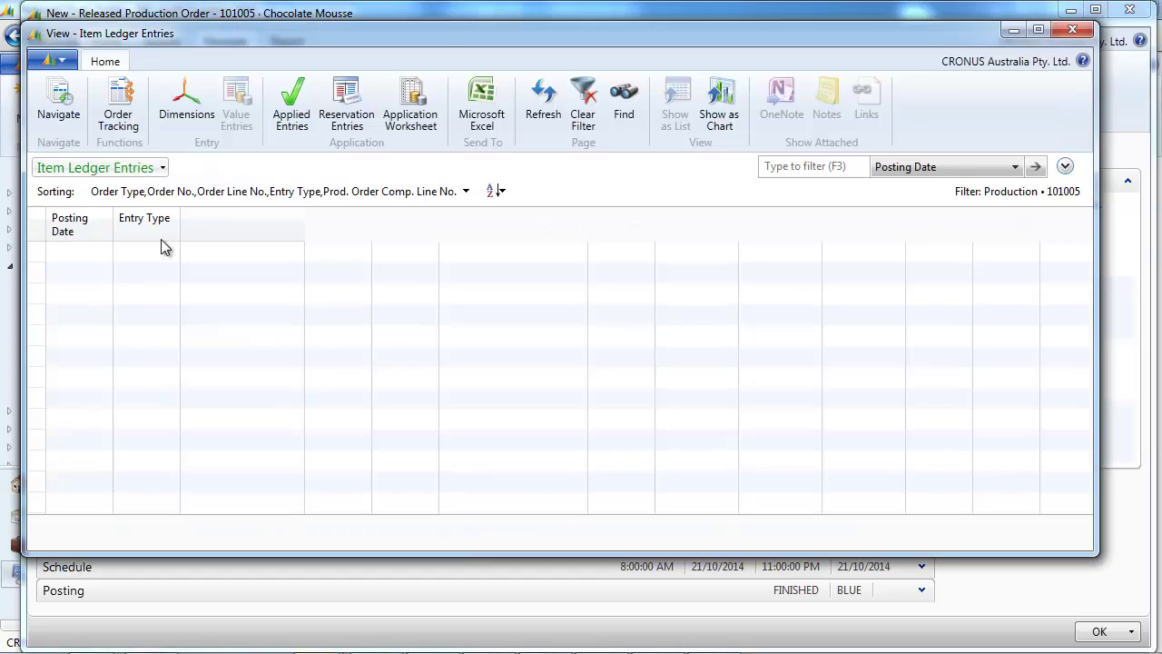
pyautogui.click(94, 381)
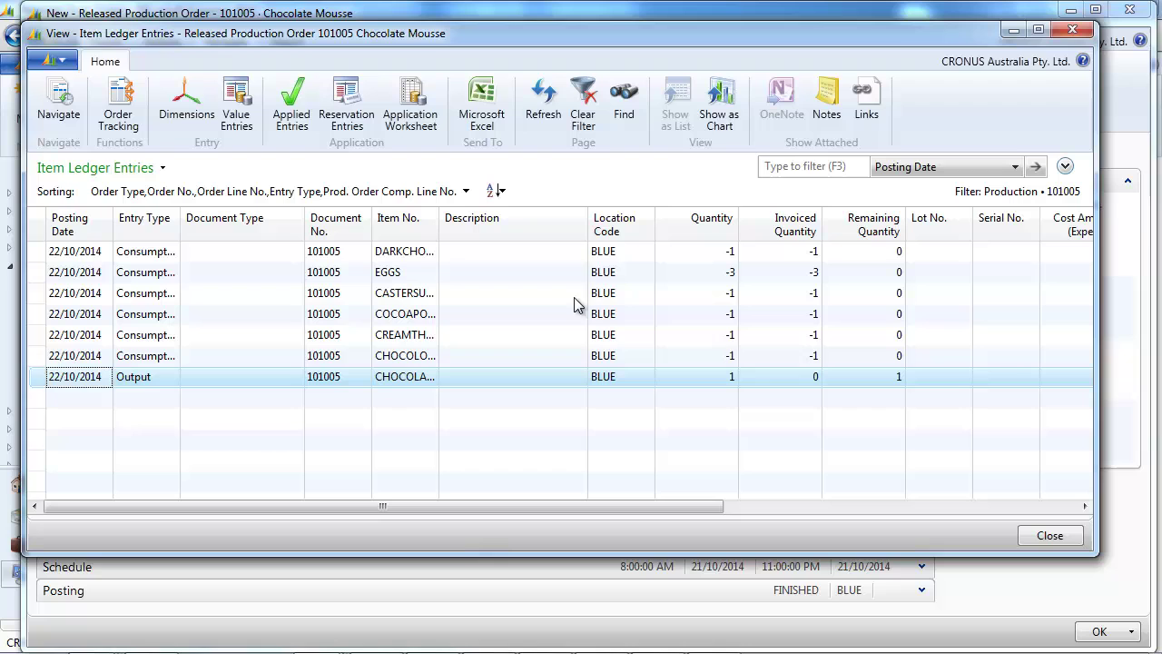
pyautogui.click(1082, 32)
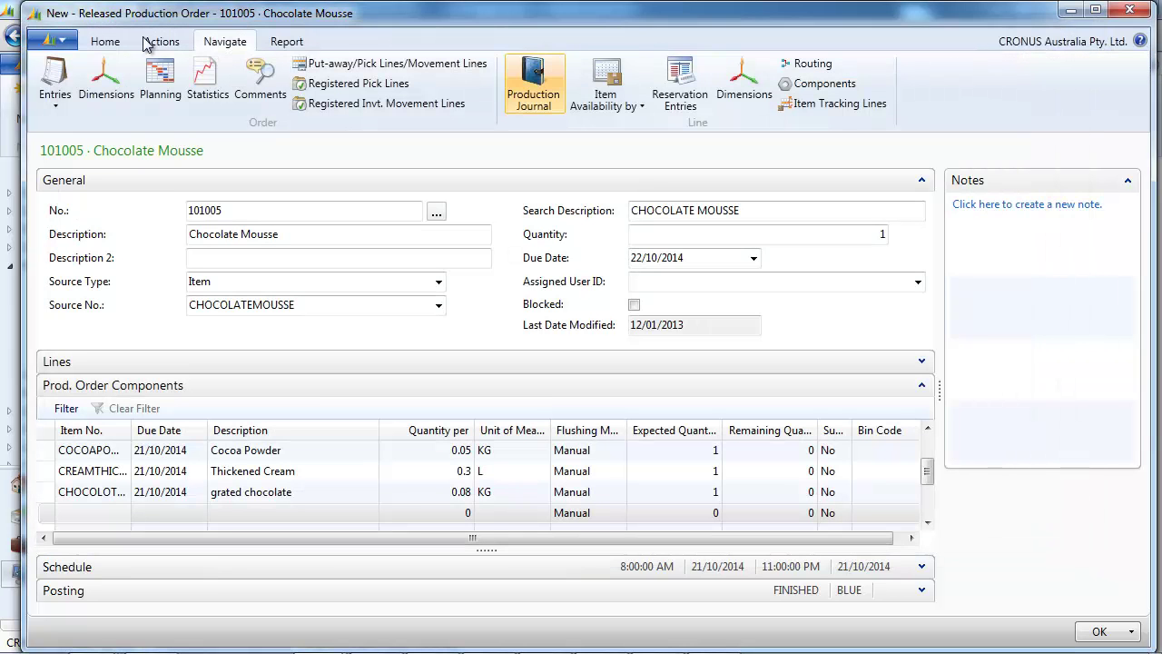
# Use Change Status to set production order 101005 to Finished and confirm the message
pyautogui.click(158, 43)
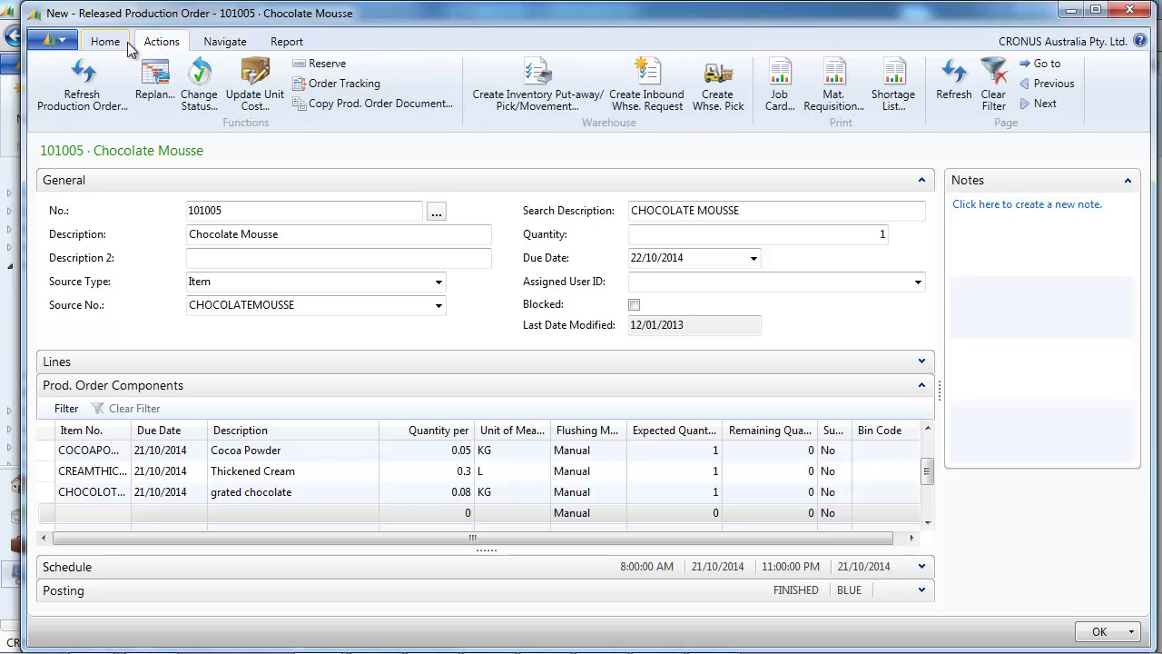
pyautogui.click(200, 84)
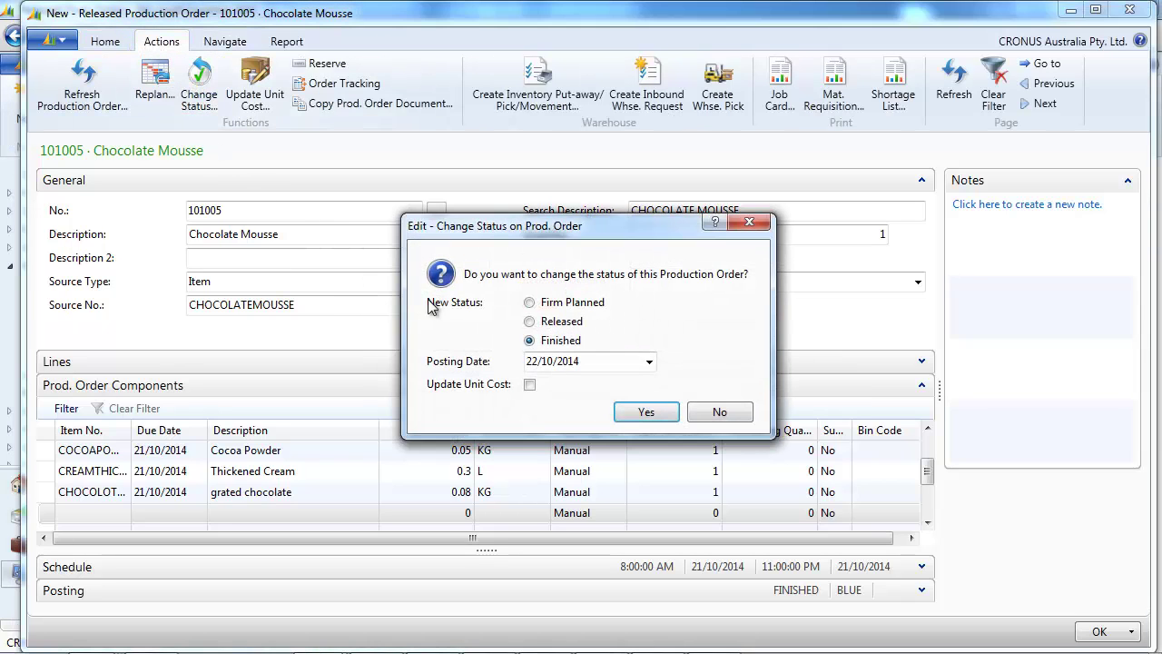
pyautogui.click(654, 412)
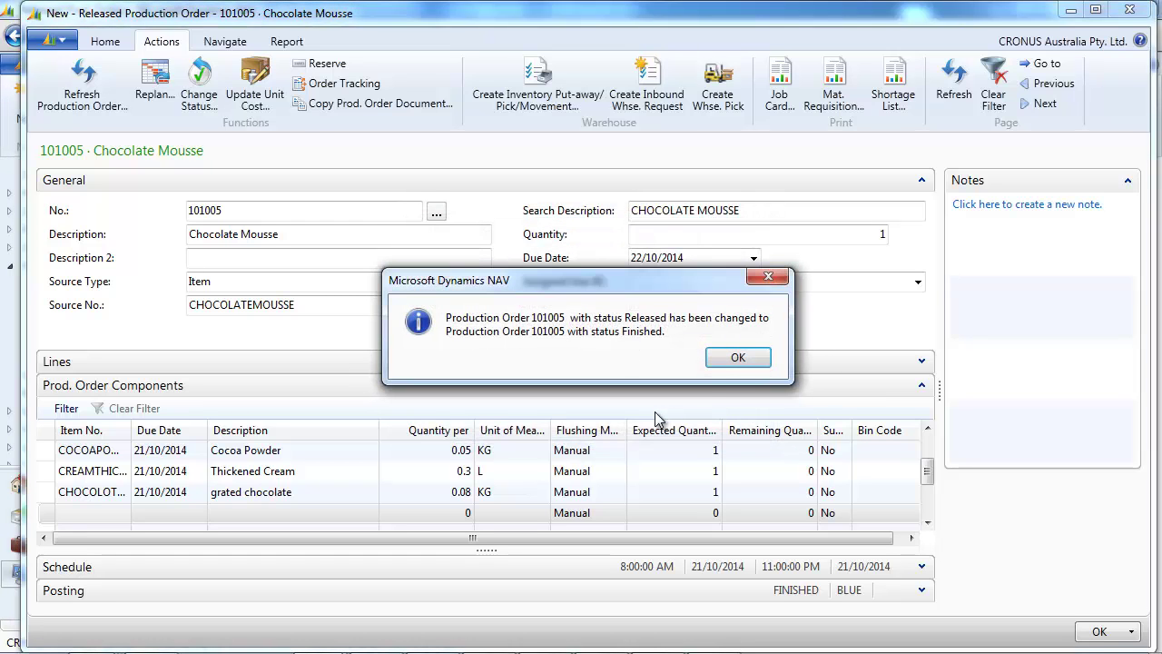
pyautogui.click(737, 360)
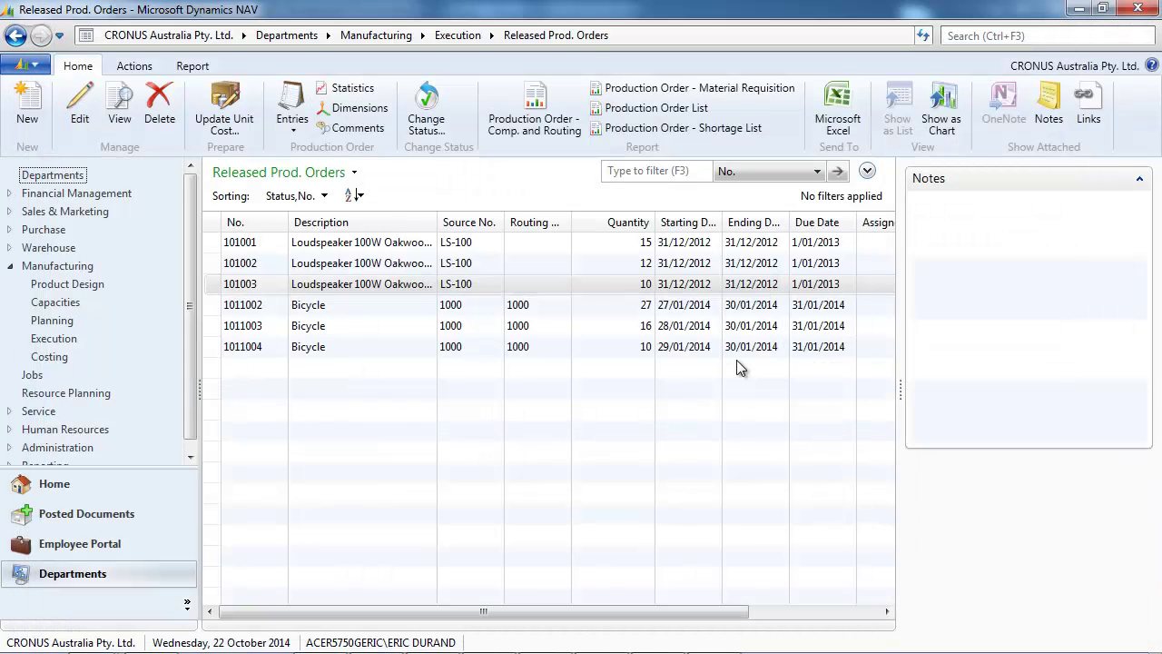